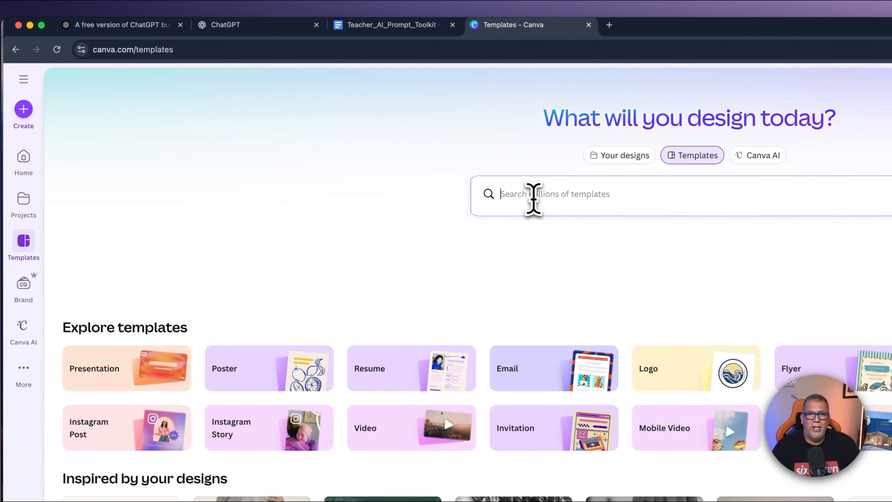
# Step: Search Canva's templates for 'portfolio' to list portfolio designs
pyautogui.click(370, 145)
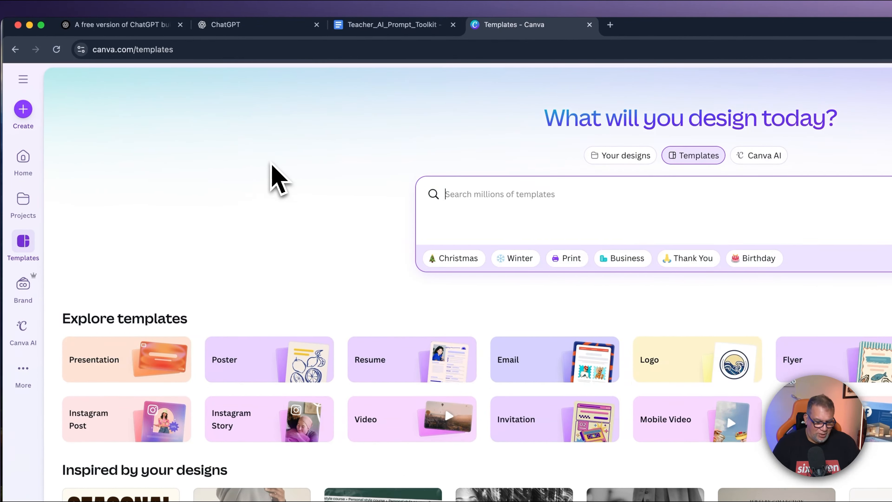
pyautogui.write('p')
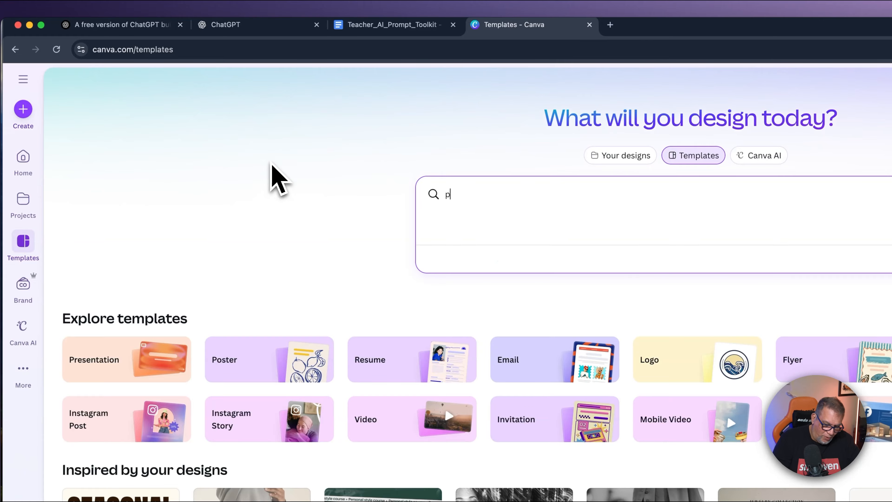
pyautogui.write('ortfo')
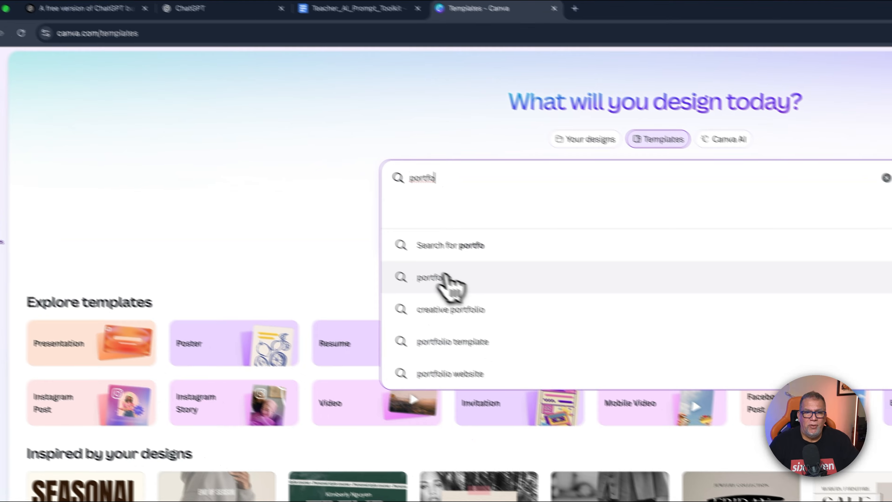
pyautogui.click(444, 277)
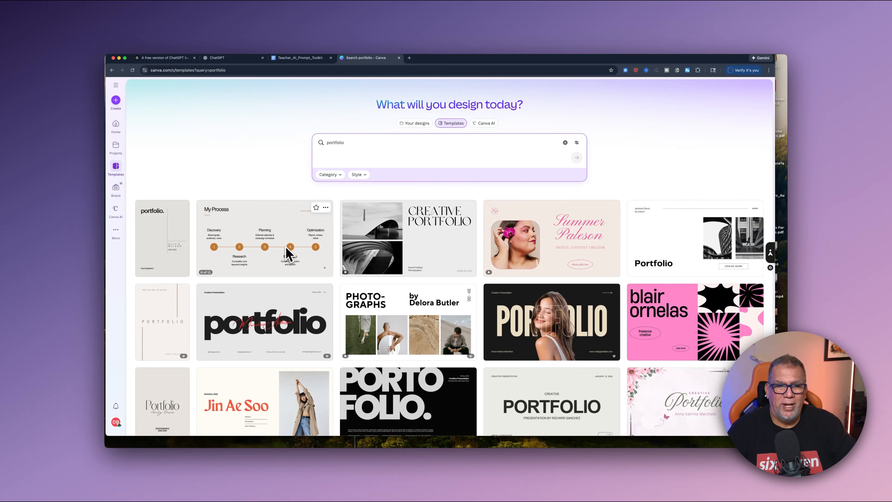
pyautogui.scroll(-5, 285, 253)
pyautogui.scroll(-10, 288, 252)
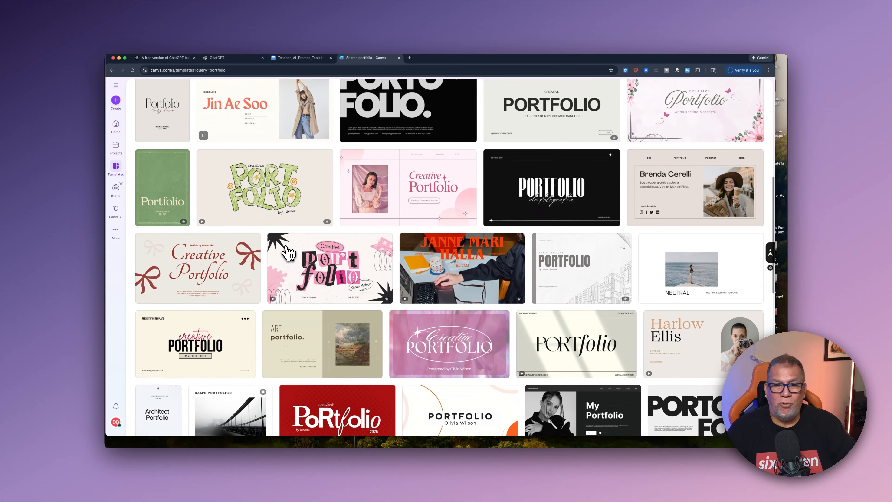
pyautogui.scroll(15, 289, 253)
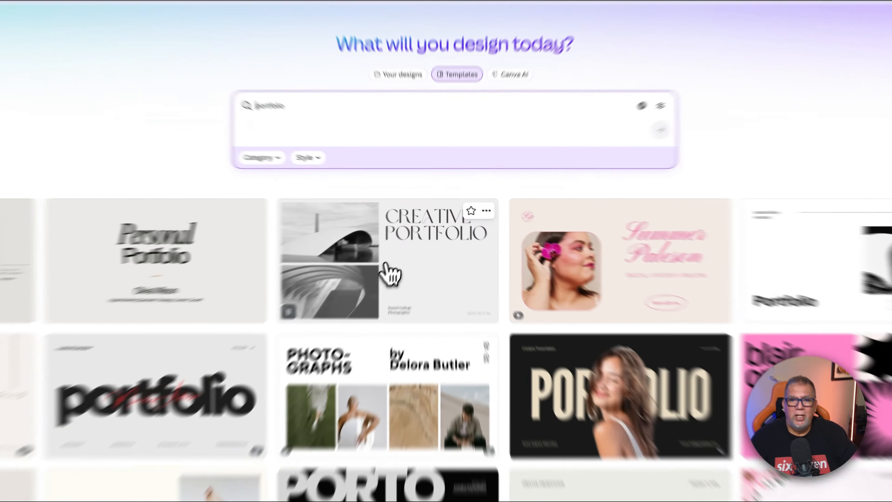
pyautogui.click(408, 247)
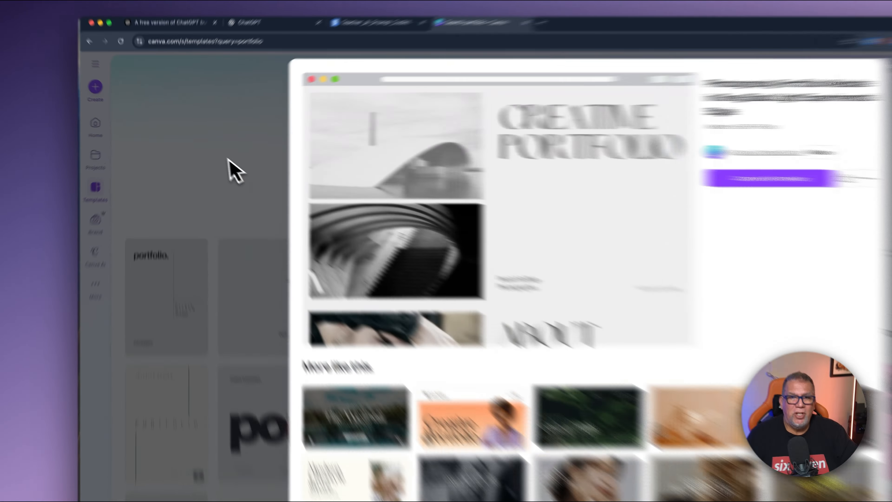
pyautogui.click(204, 148)
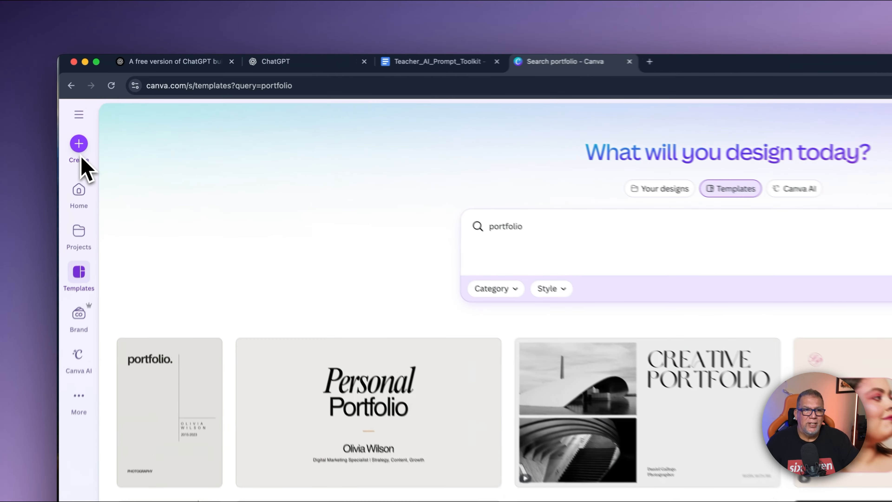
# Step: Open the Creative Portfolio photography website template and start customizing a copy of it
pyautogui.click(115, 100)
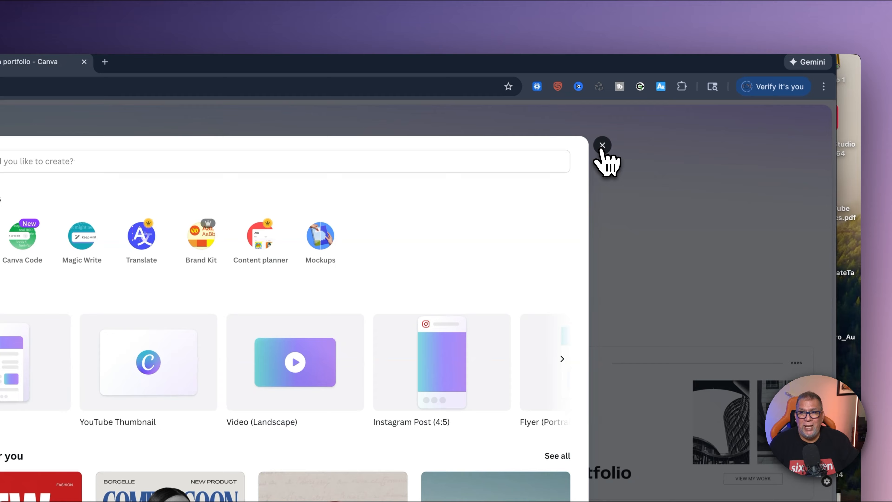
pyautogui.click(603, 145)
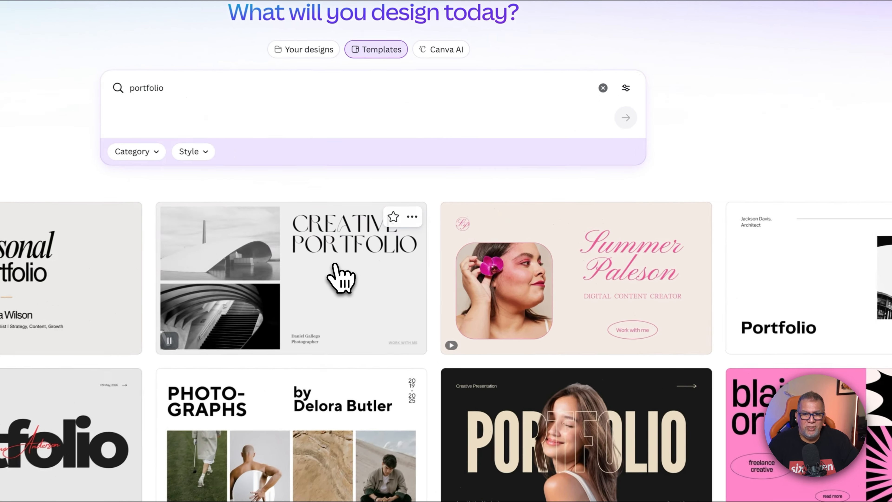
pyautogui.click(433, 239)
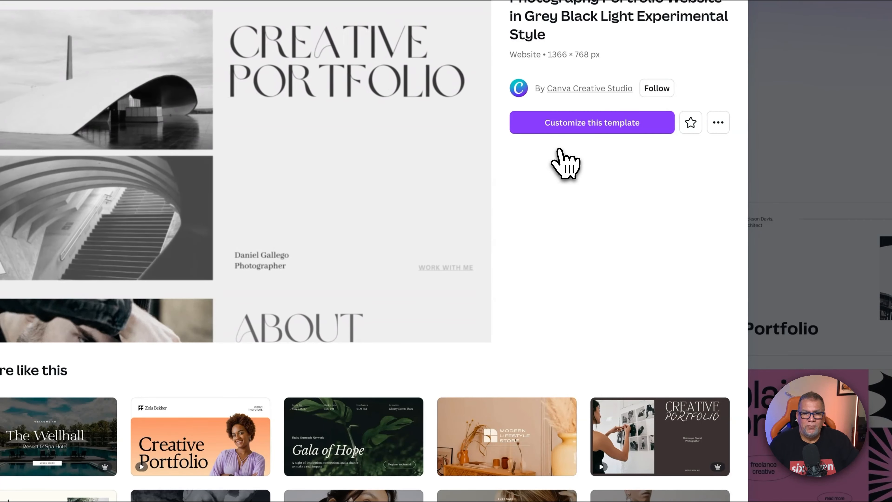
pyautogui.scroll(-5, 438, 342)
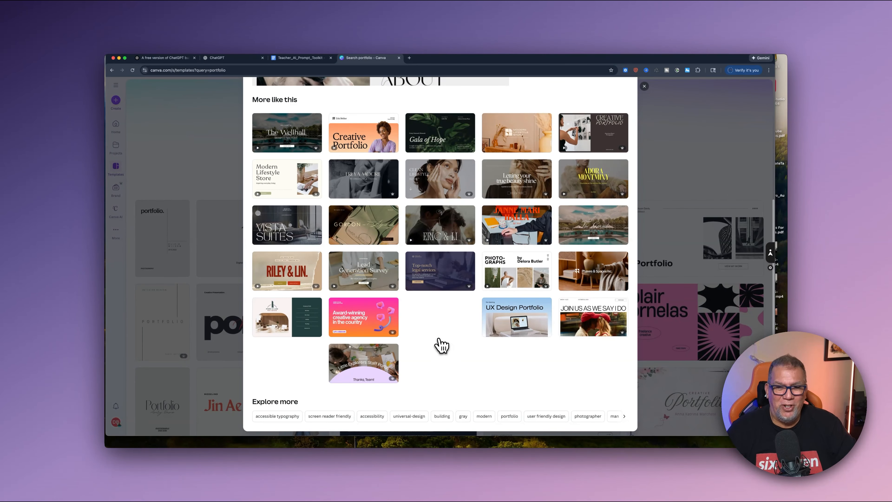
pyautogui.scroll(6, 438, 342)
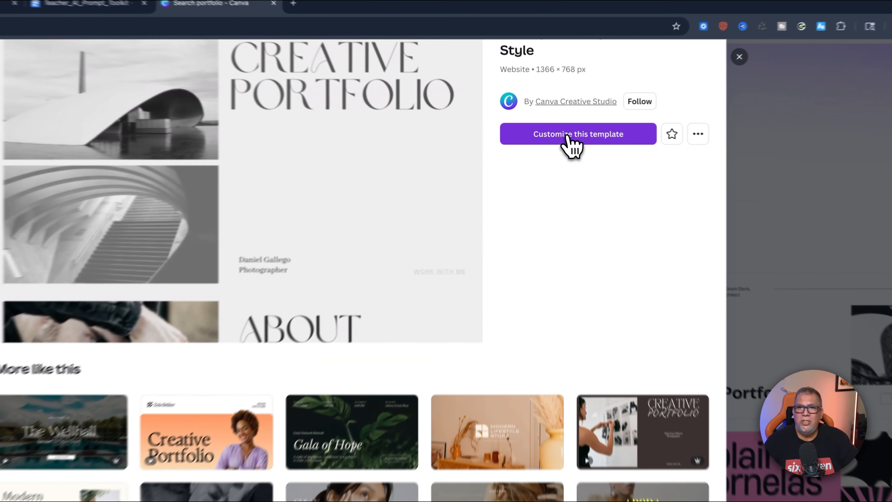
pyautogui.click(567, 136)
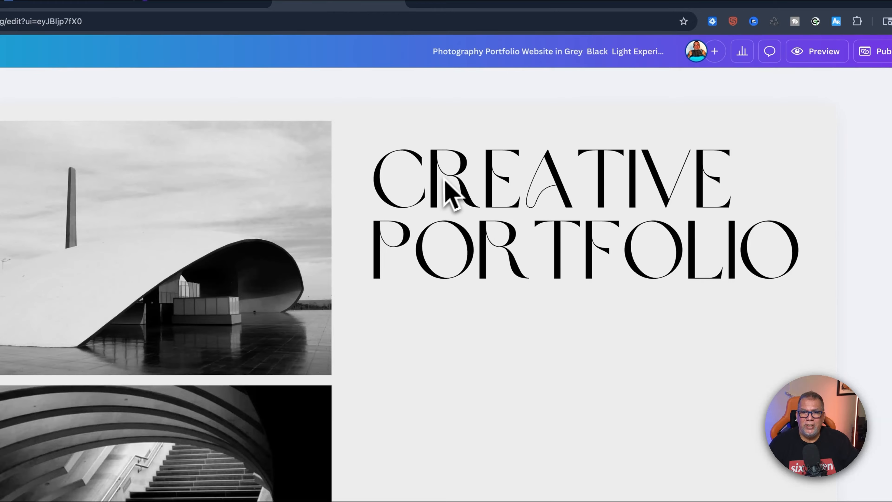
# Step: Drop two uploaded photos into the top and bottom image frames
pyautogui.click(450, 191)
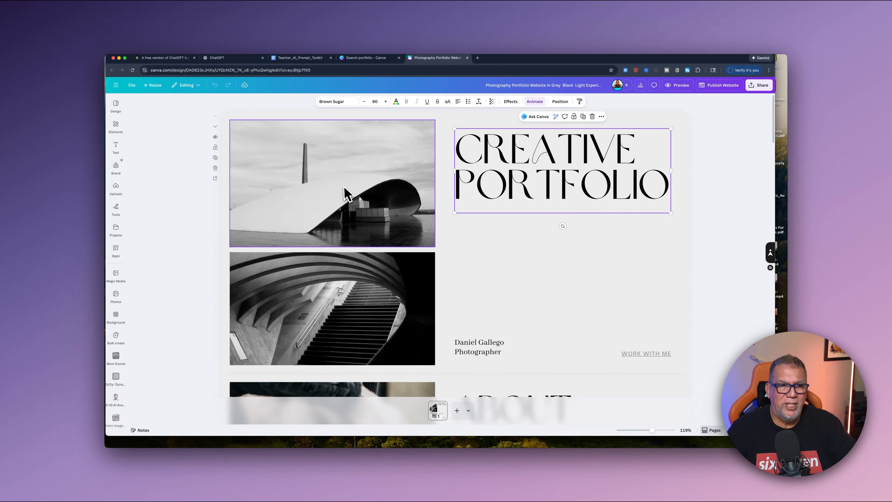
pyautogui.click(116, 189)
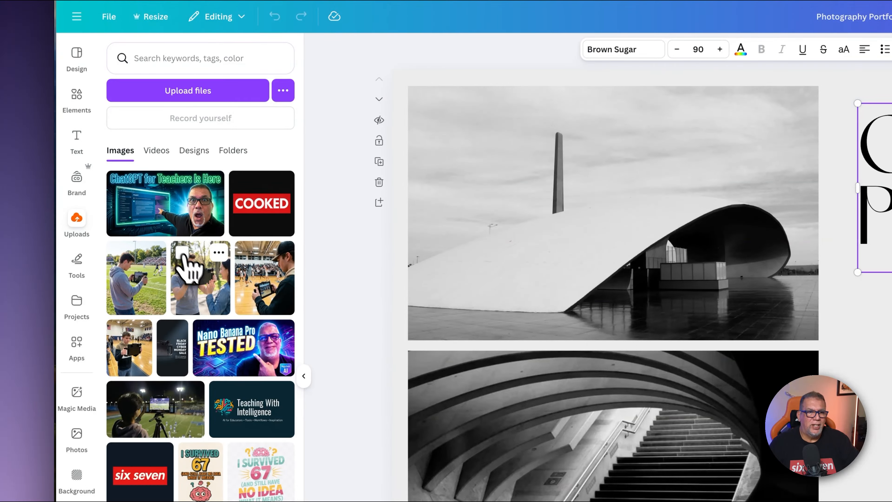
pyautogui.moveTo(207, 297); pyautogui.dragTo(523, 251)
pyautogui.moveTo(508, 186); pyautogui.dragTo(509, 188)
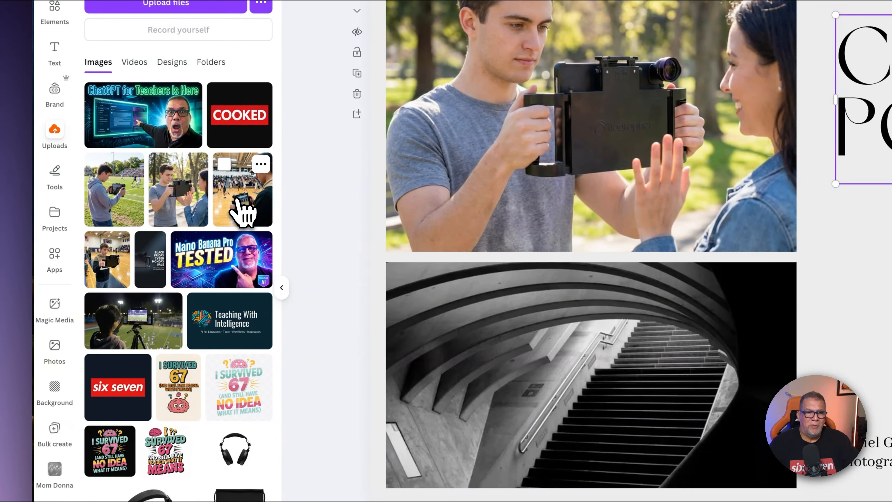
pyautogui.moveTo(242, 220); pyautogui.dragTo(475, 334)
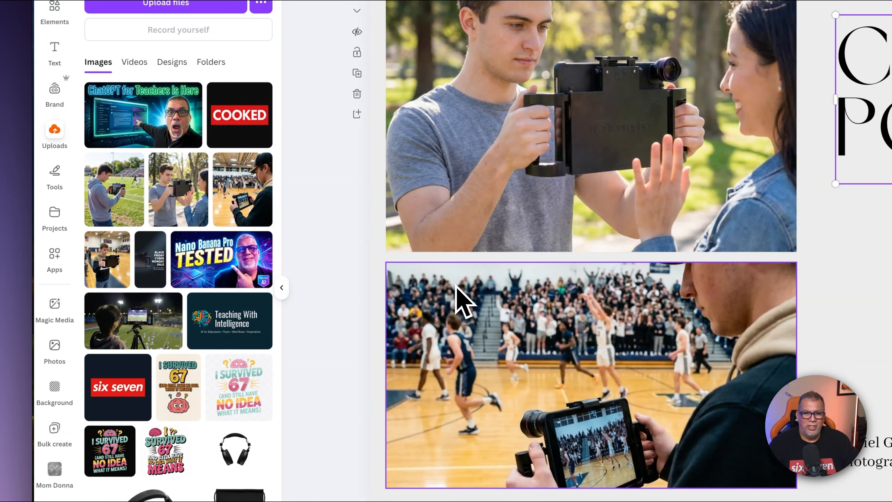
# Step: Reposition the basketball photo within its frame in crop mode
pyautogui.doubleClick(570, 355)
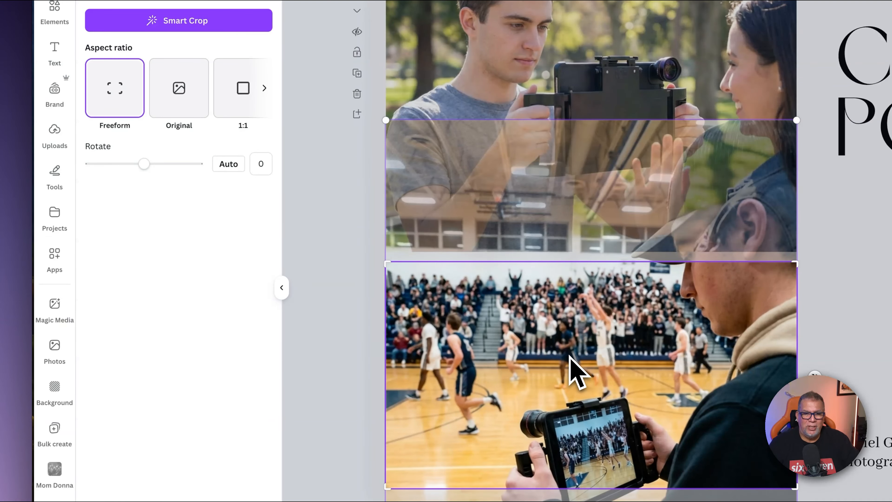
pyautogui.moveTo(570, 356); pyautogui.dragTo(591, 327)
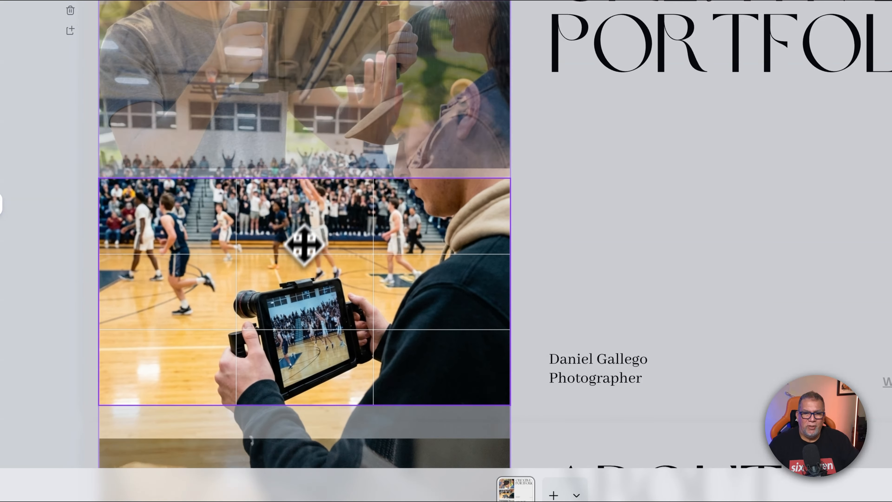
pyautogui.moveTo(304, 245)
pyautogui.mouseDown()
pyautogui.moveTo(303, 259)
pyautogui.moveTo(312, 215)
pyautogui.moveTo(312, 238)
pyautogui.mouseUp()
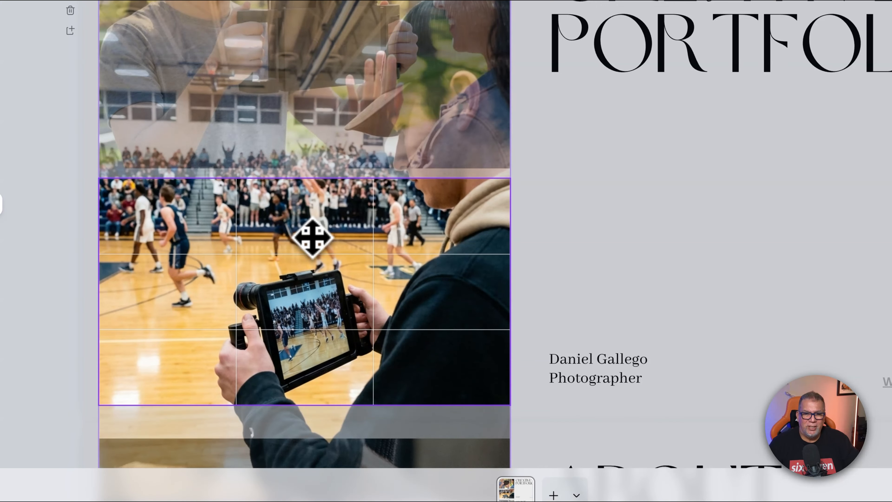
pyautogui.moveTo(404, 255); pyautogui.dragTo(403, 307)
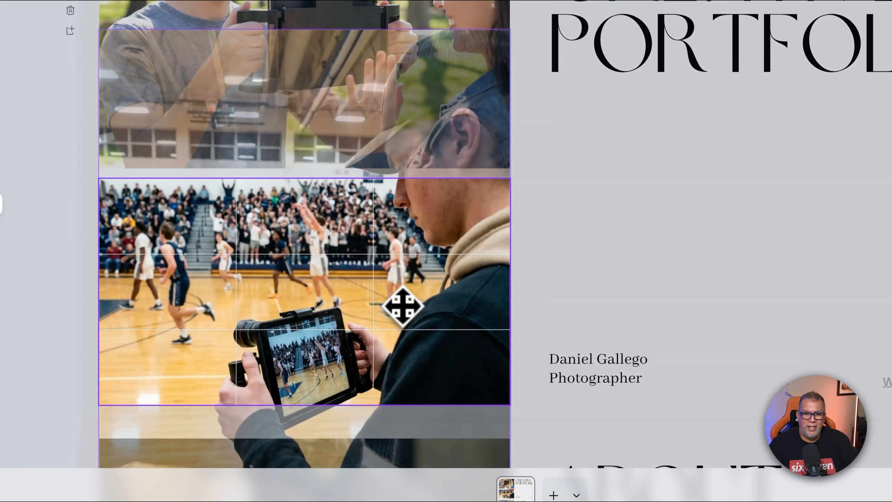
pyautogui.click(579, 256)
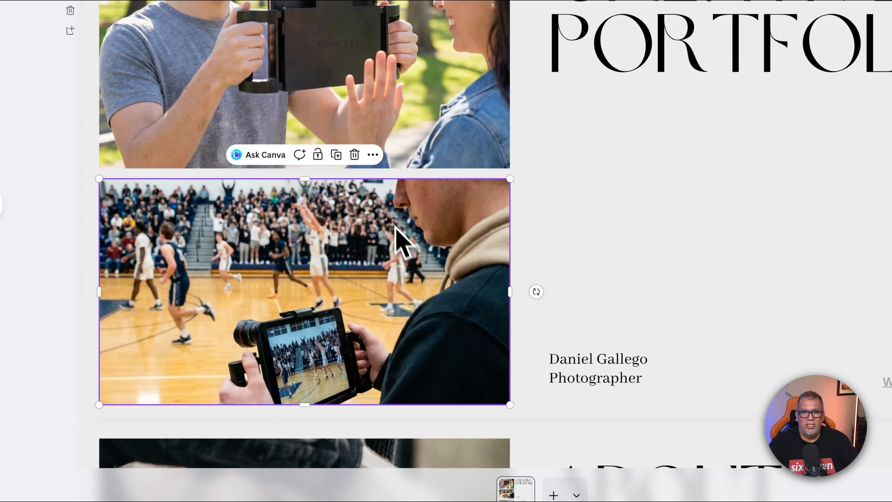
# Step: Replace the name and title text with your own name
pyautogui.doubleClick(587, 373)
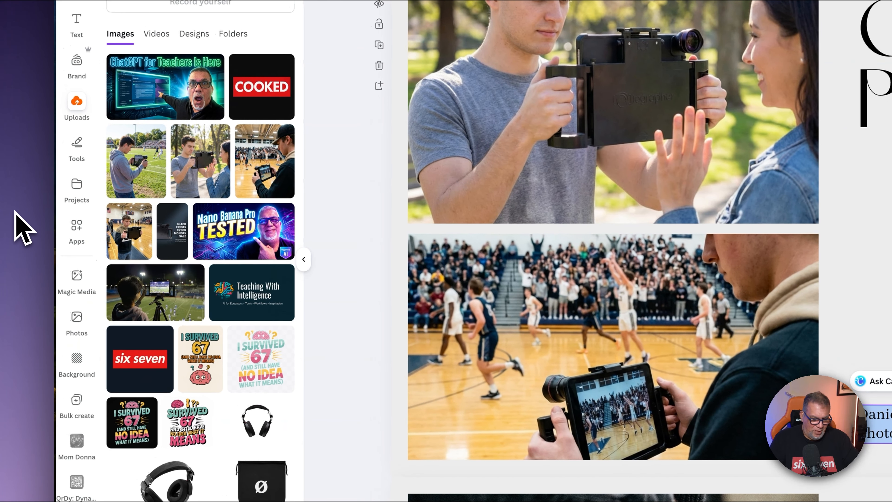
pyautogui.write('David Basulto')
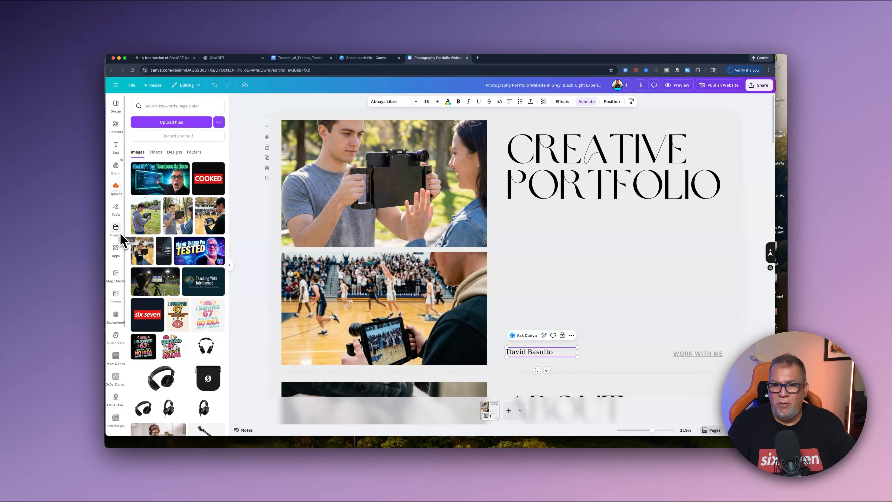
pyautogui.press('Return')
pyautogui.scroll(-5, 148, 253)
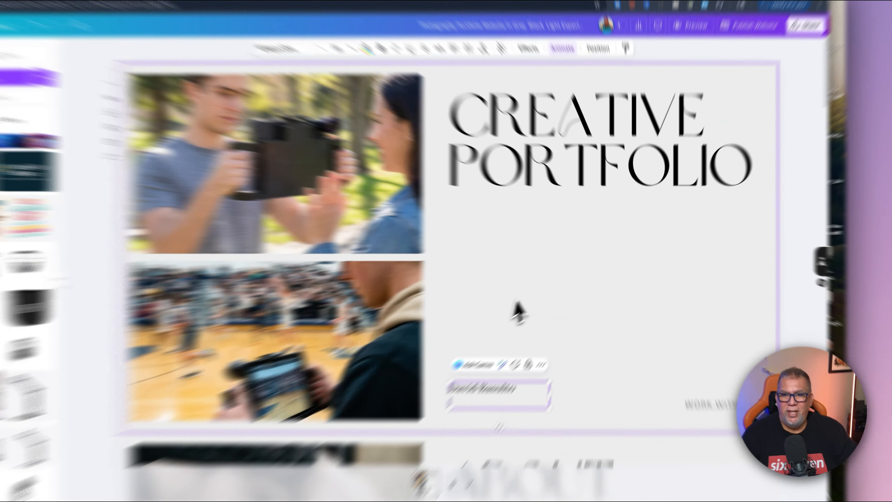
pyautogui.click(555, 276)
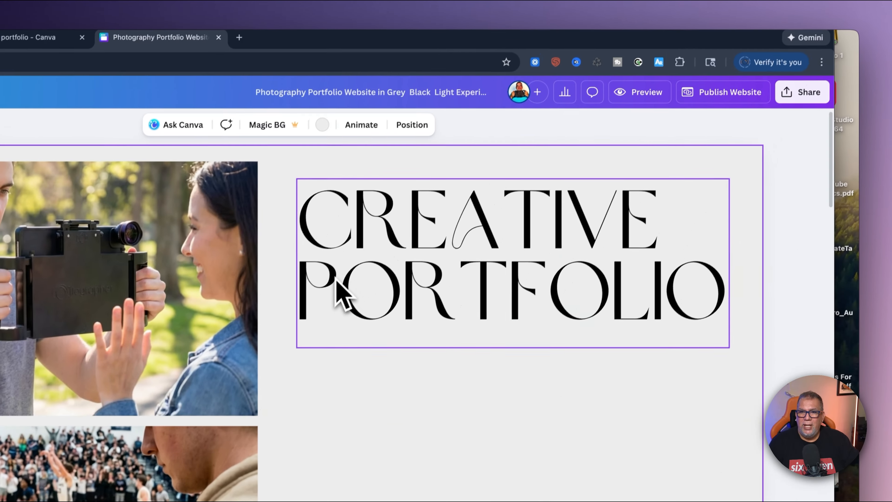
# Step: Change the CREATIVE PORTFOLIO heading to MEDIA ARTS PORTFOLIO
pyautogui.click(371, 253)
pyautogui.click(373, 259)
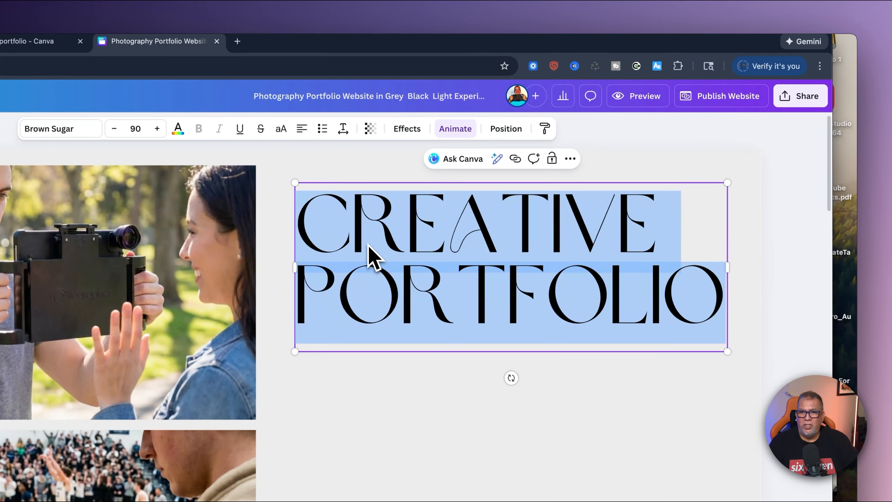
pyautogui.click(366, 242)
pyautogui.moveTo(657, 225); pyautogui.dragTo(225, 216)
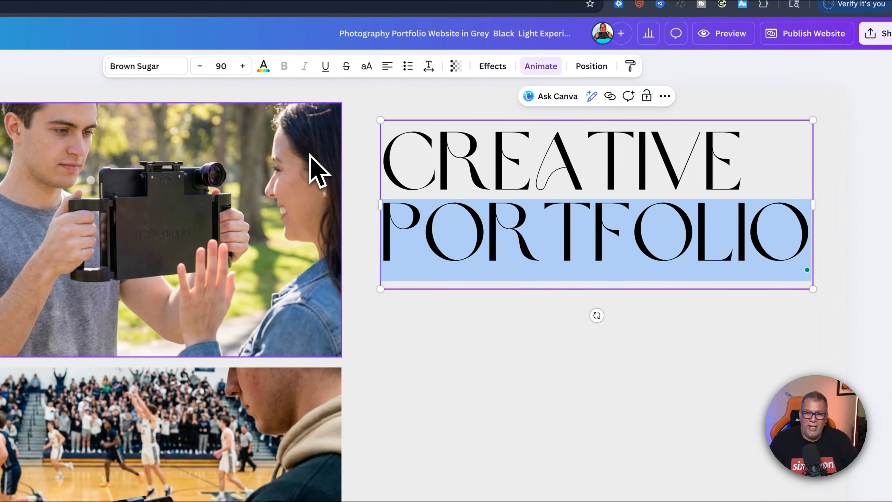
pyautogui.moveTo(309, 155); pyautogui.dragTo(344, 142)
pyautogui.write('MEDIA')
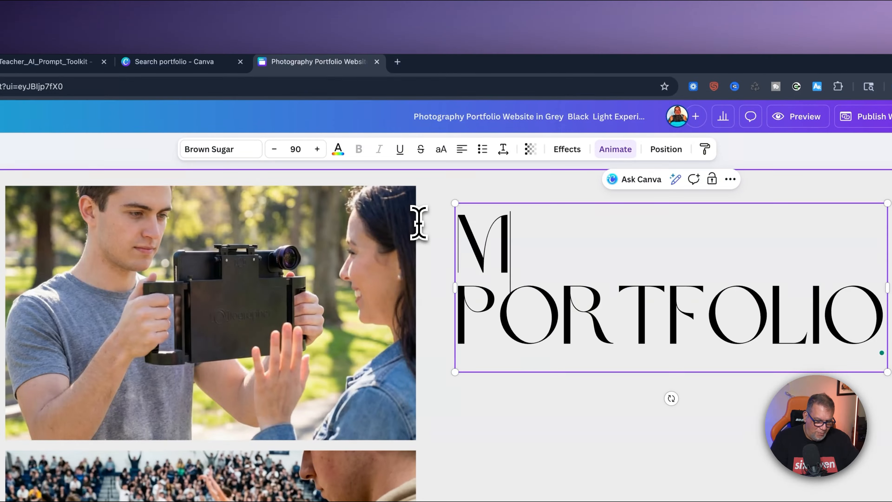
pyautogui.write(' ARTS')
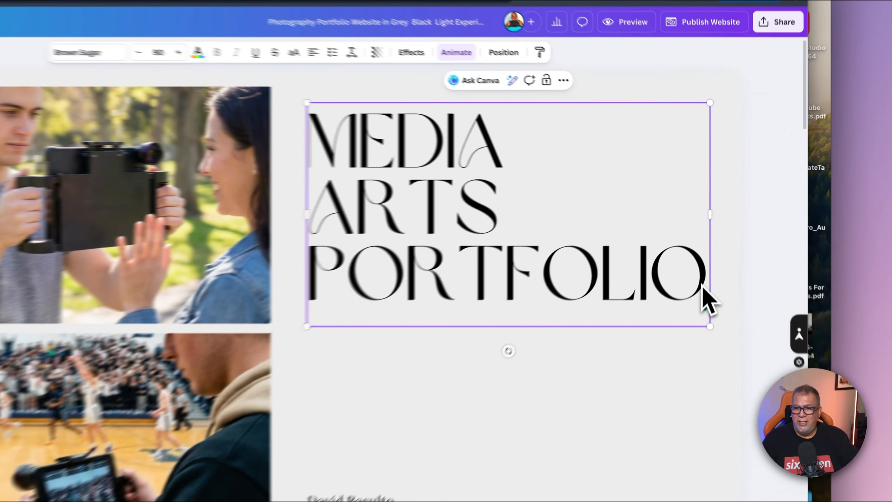
pyautogui.moveTo(718, 236); pyautogui.dragTo(517, 148)
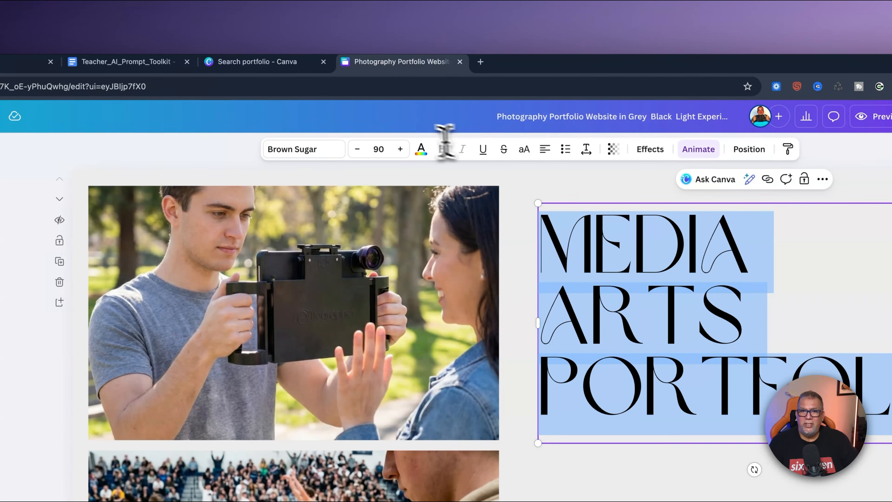
pyautogui.click(305, 152)
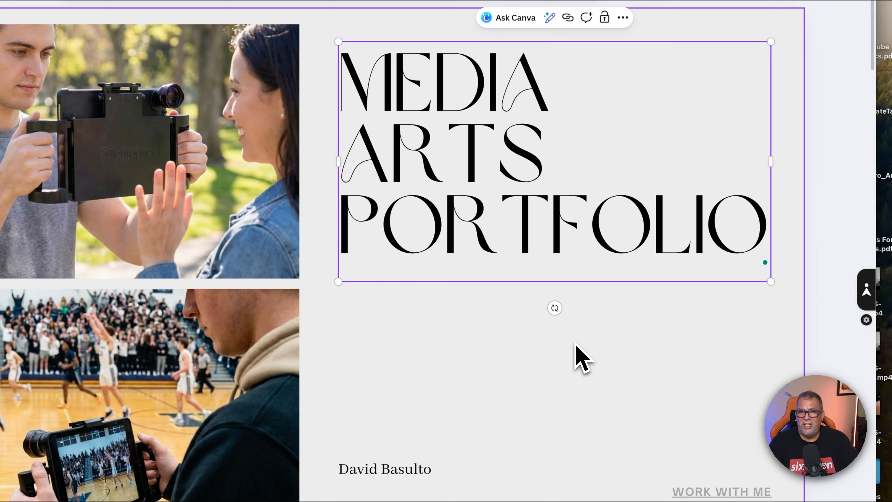
pyautogui.click(581, 357)
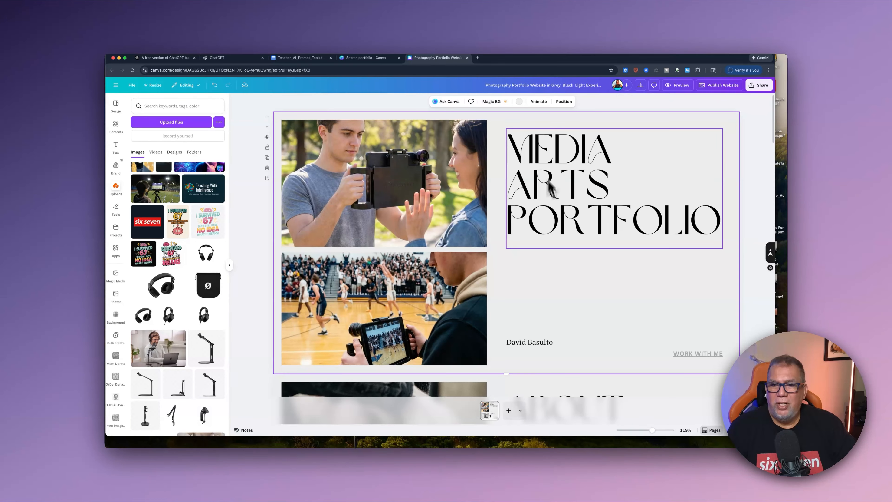
# Step: Delete the WORK WITH ME link text from the hero section
pyautogui.scroll(-3, 543, 244)
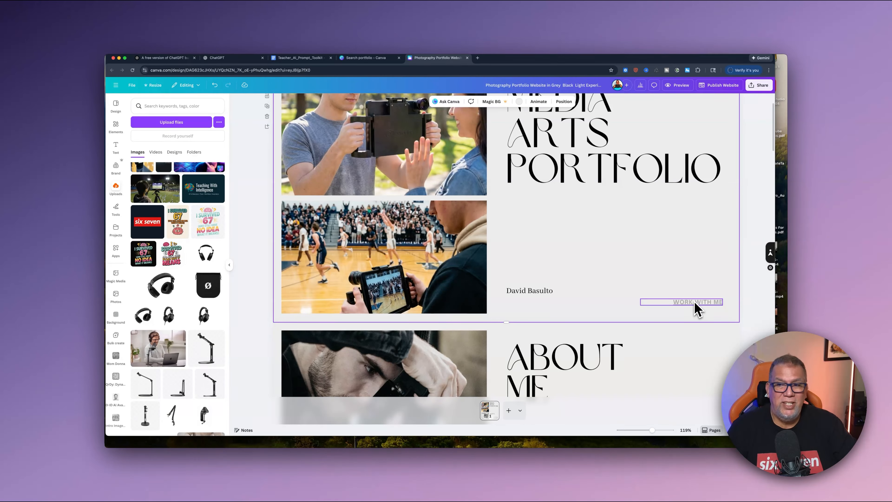
pyautogui.click(694, 302)
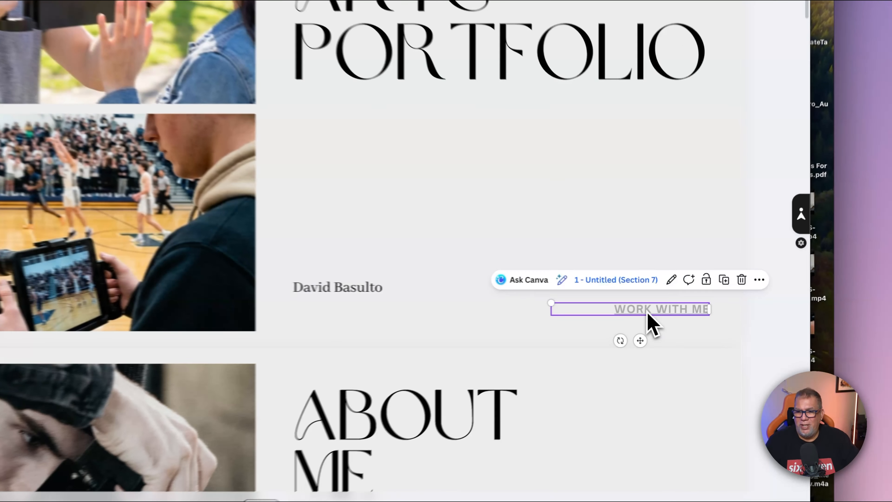
pyautogui.click(588, 251)
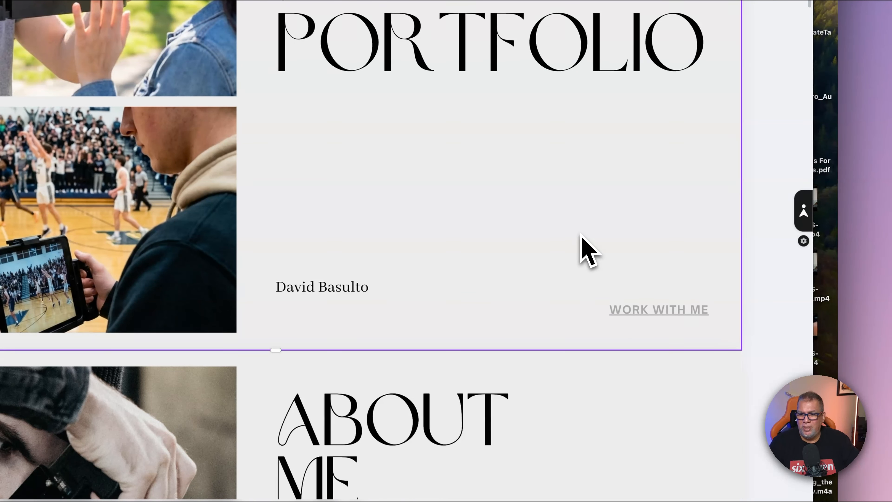
pyautogui.click(623, 312)
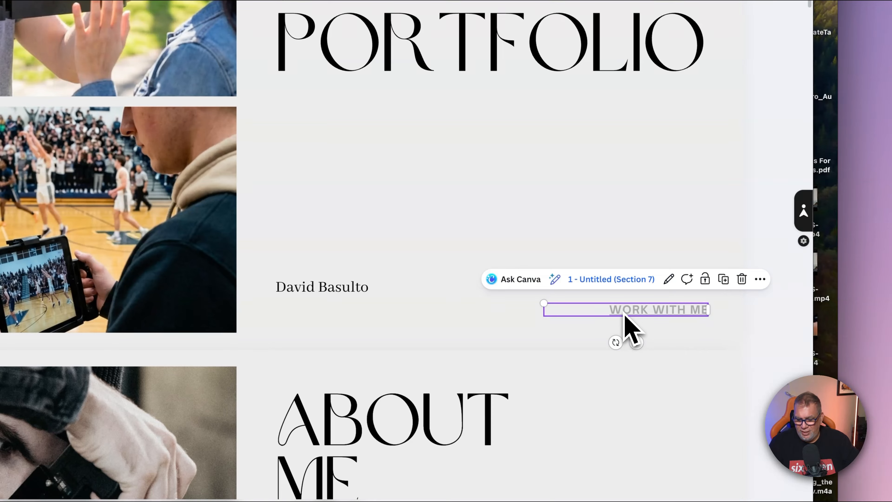
pyautogui.press('Delete')
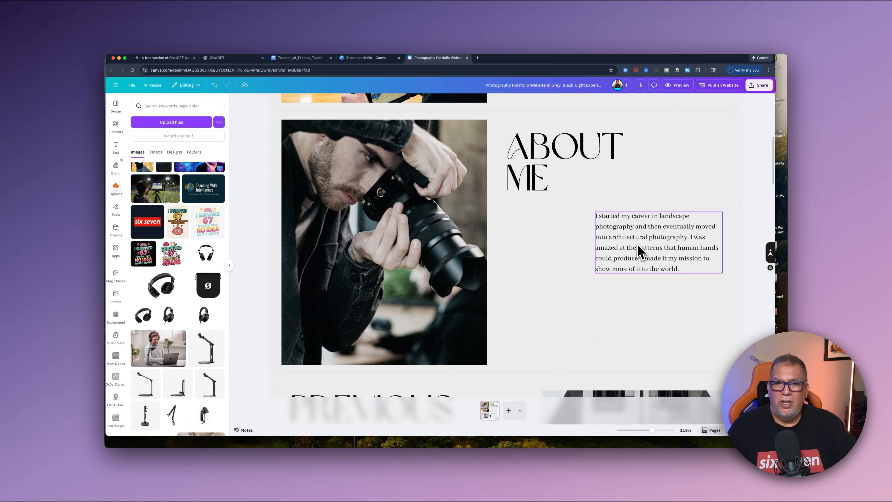
pyautogui.scroll(1, 638, 247)
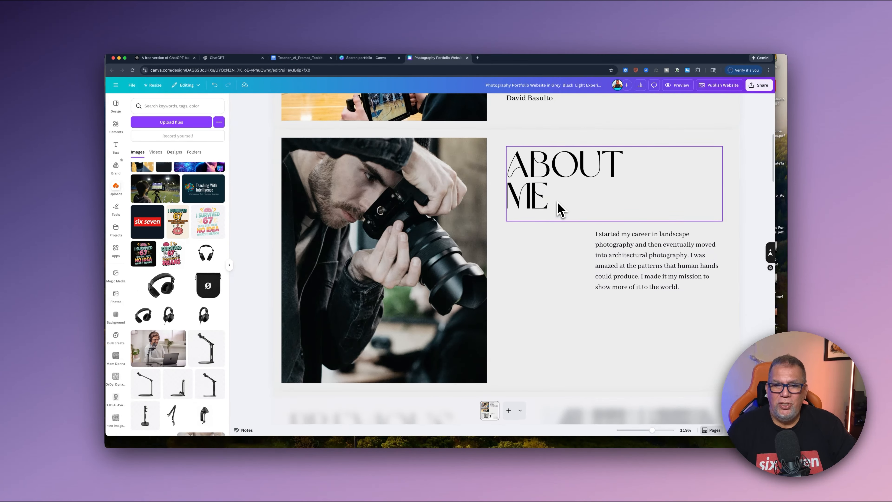
pyautogui.scroll(-6, 559, 208)
pyautogui.scroll(7, 558, 207)
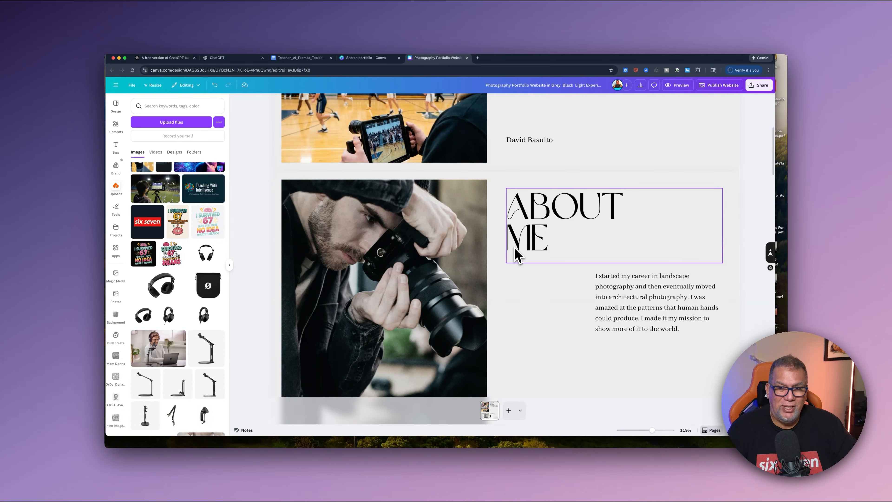
pyautogui.scroll(-1, 515, 253)
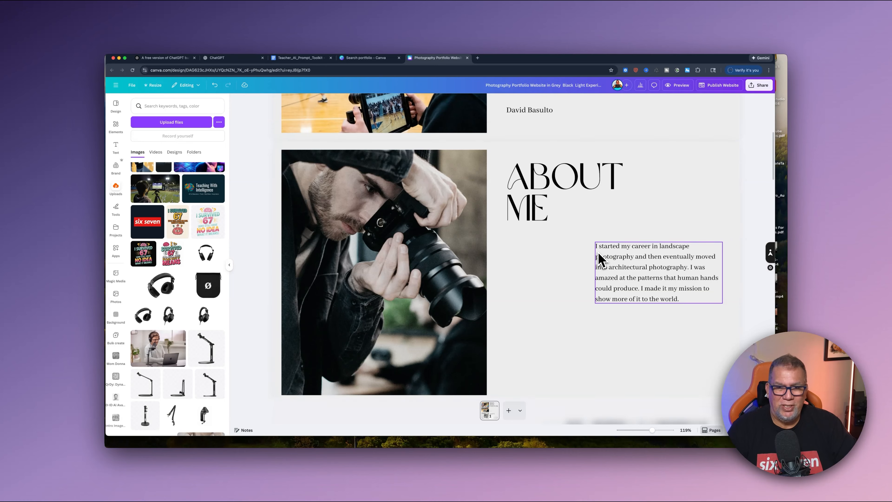
pyautogui.scroll(-5, 177, 220)
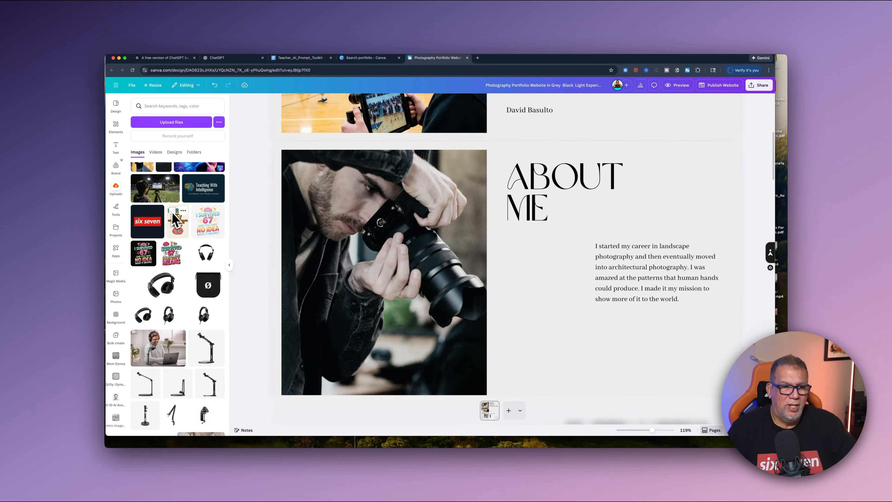
pyautogui.scroll(-6, 178, 220)
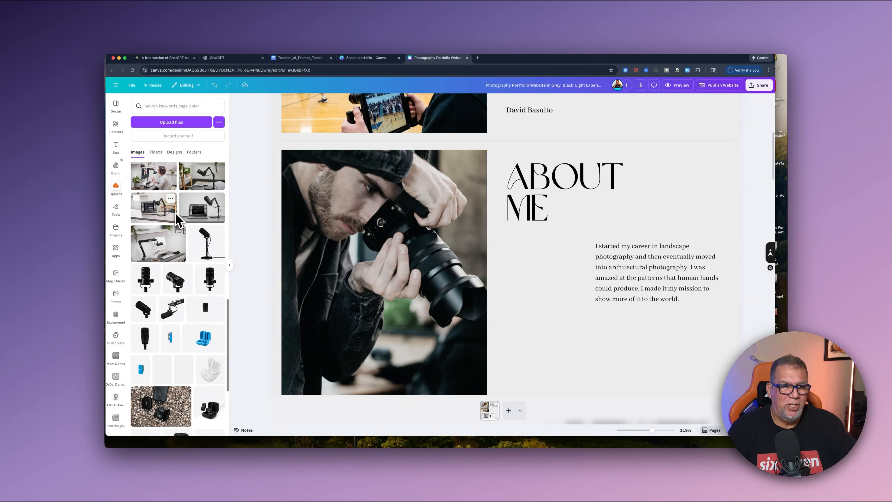
pyautogui.scroll(-3, 176, 214)
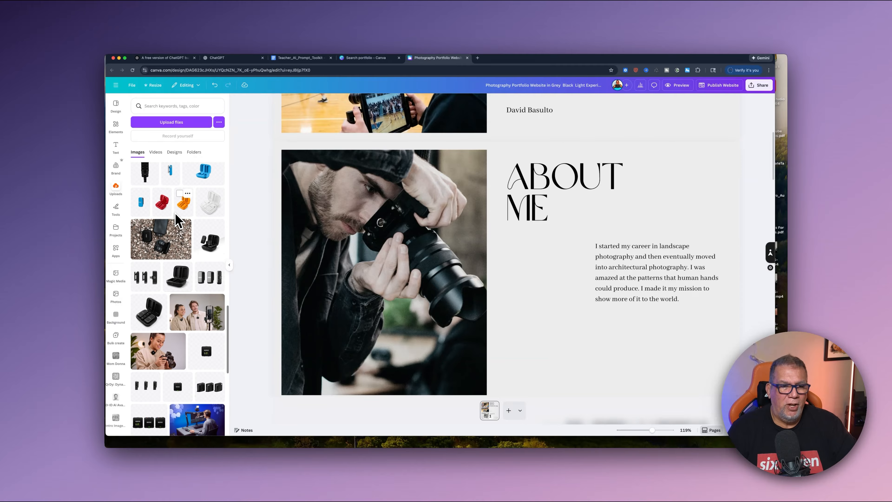
pyautogui.scroll(-1, 185, 240)
pyautogui.scroll(10, 183, 239)
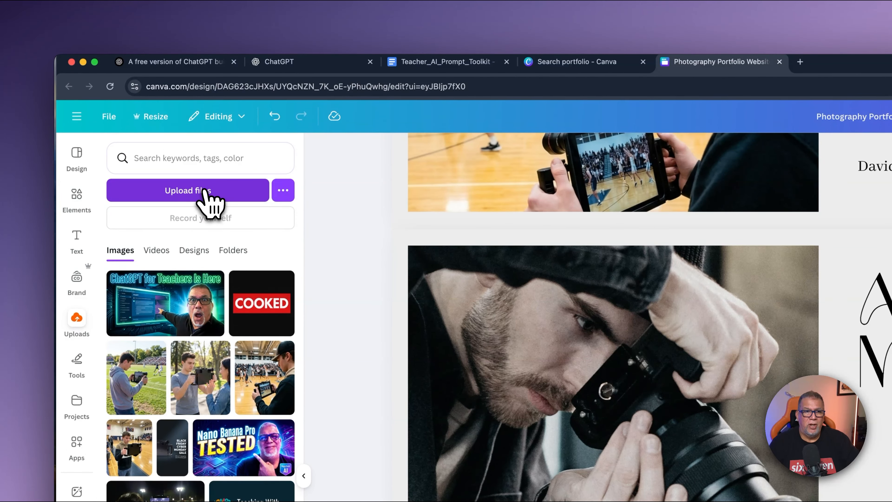
# Step: Upload the cow-print cup video from Downloads and drop it into the About Me photo frame
pyautogui.click(179, 122)
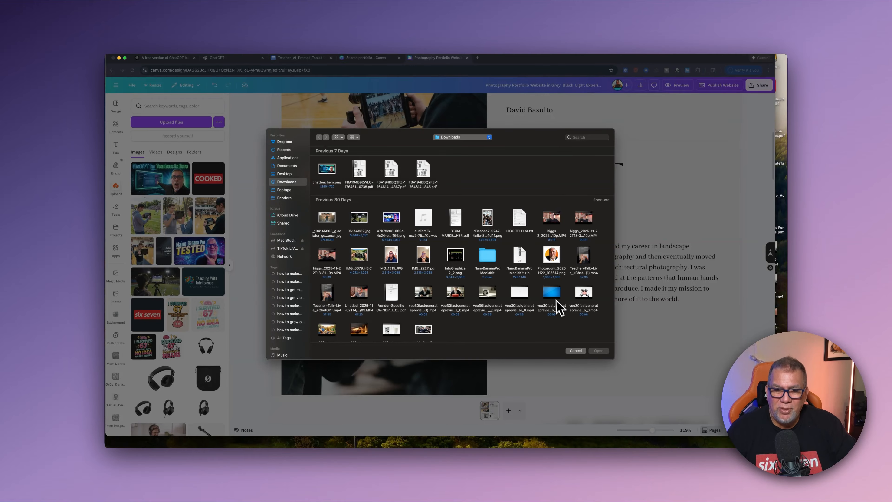
pyautogui.doubleClick(560, 330)
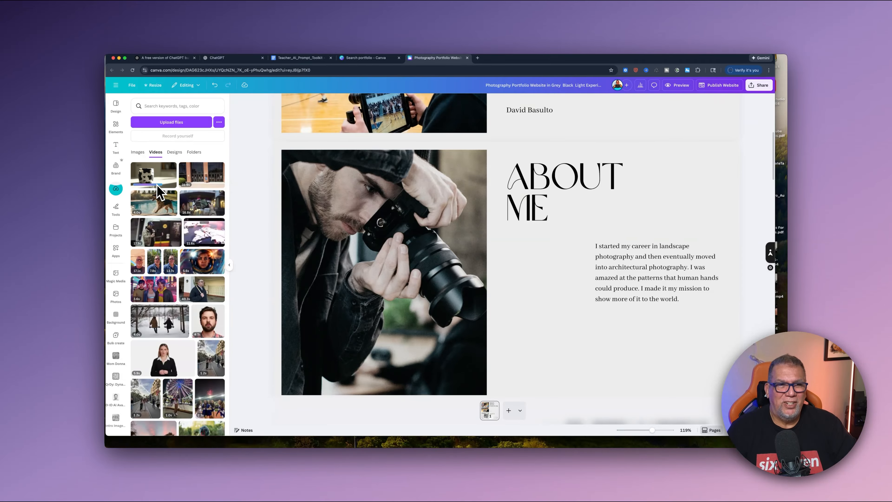
pyautogui.moveTo(162, 187); pyautogui.dragTo(226, 206)
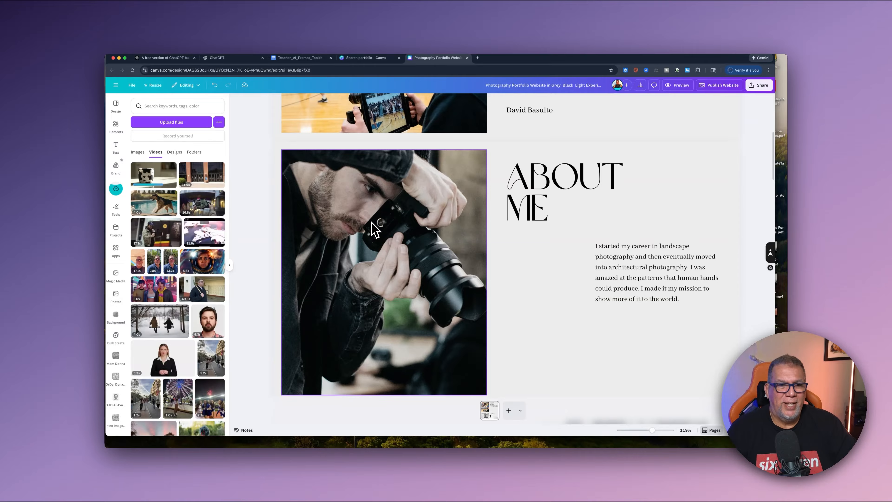
pyautogui.moveTo(375, 229); pyautogui.dragTo(308, 206)
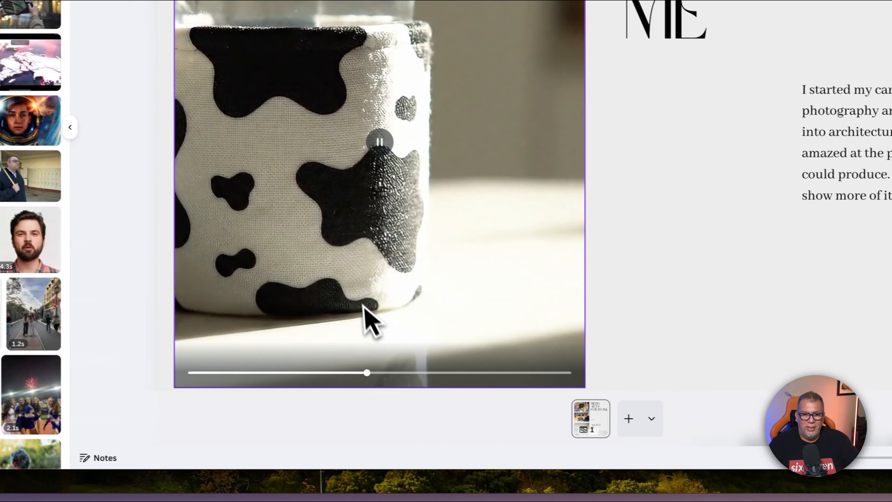
pyautogui.click(363, 305)
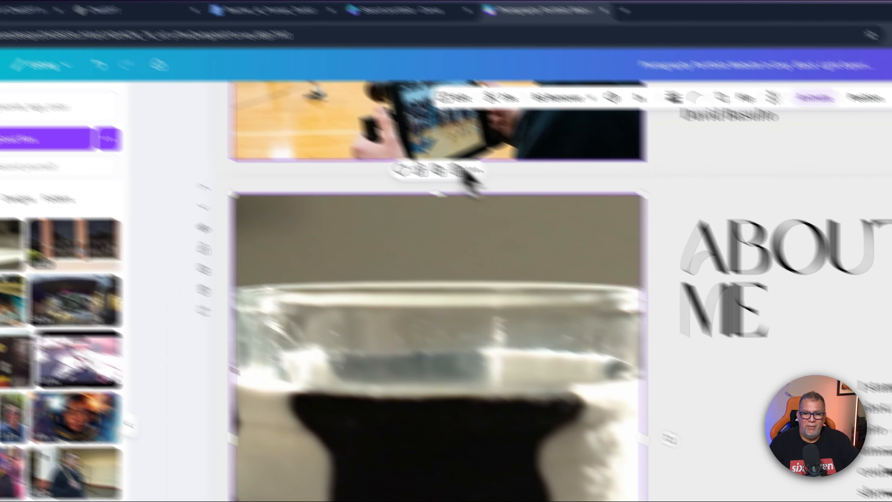
# Step: Switch off Play automatically for the cow-cup video in About Me
pyautogui.click(464, 99)
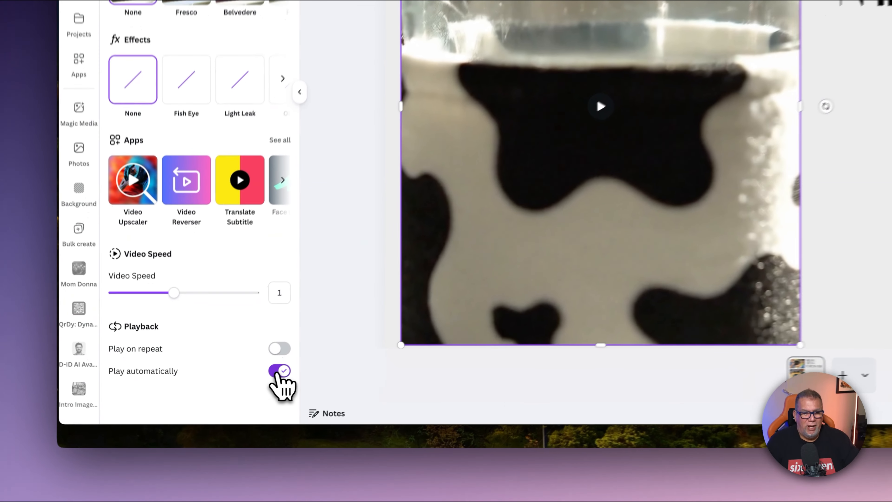
pyautogui.click(218, 408)
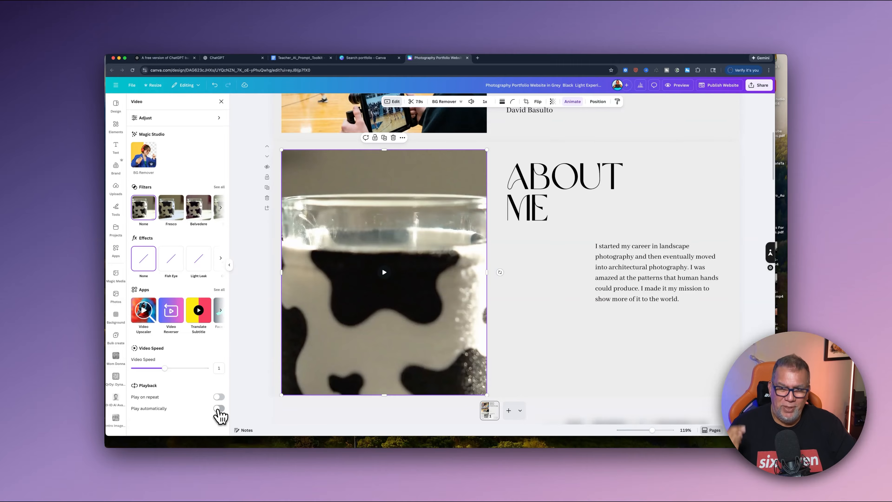
pyautogui.scroll(-10, 414, 348)
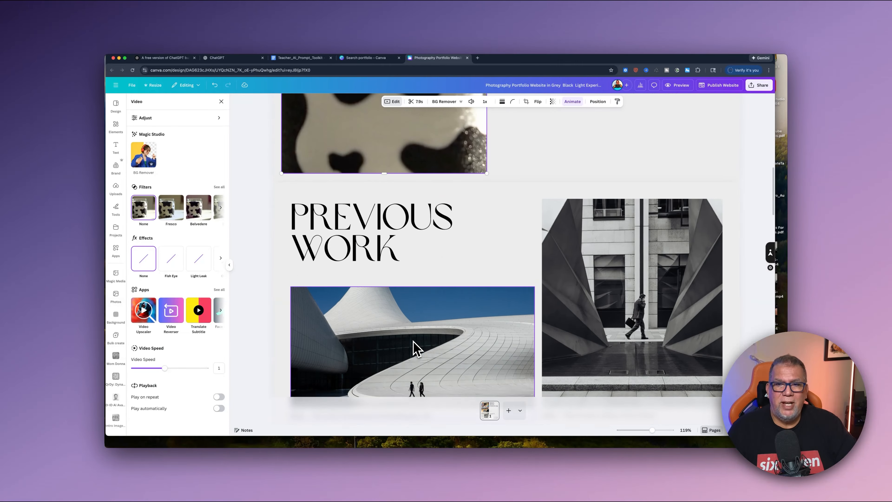
pyautogui.scroll(1, 415, 348)
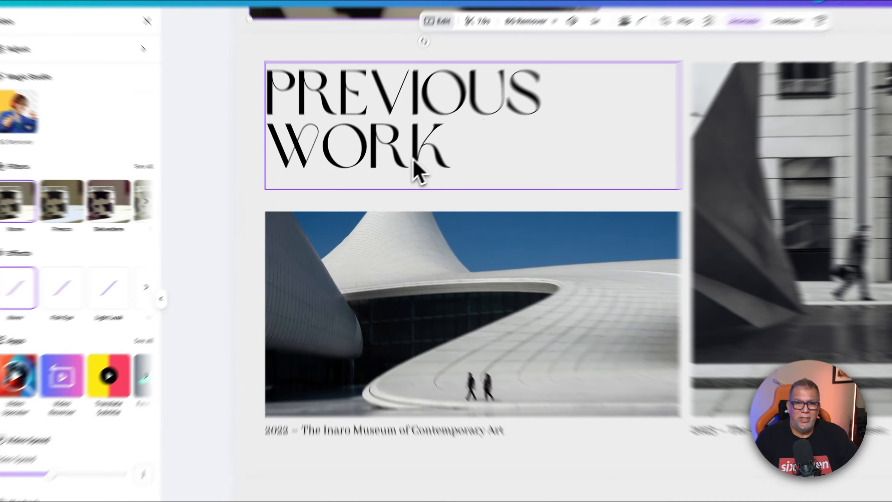
pyautogui.click(401, 176)
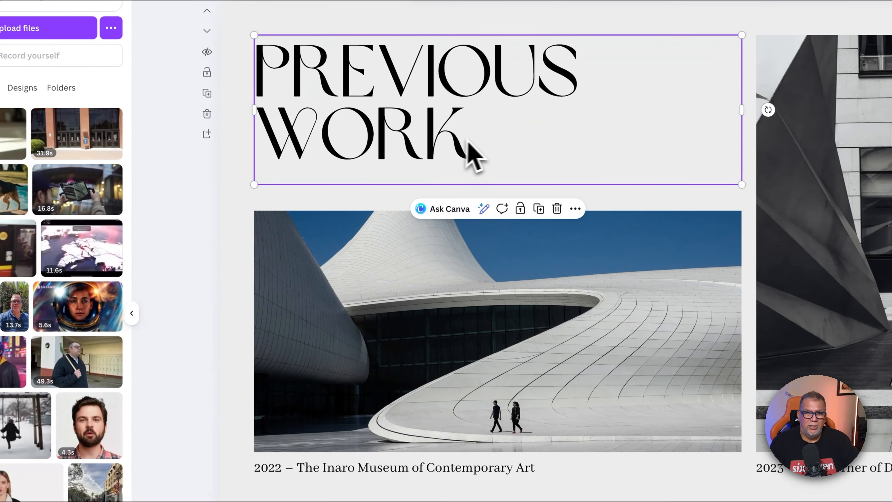
pyautogui.doubleClick(401, 176)
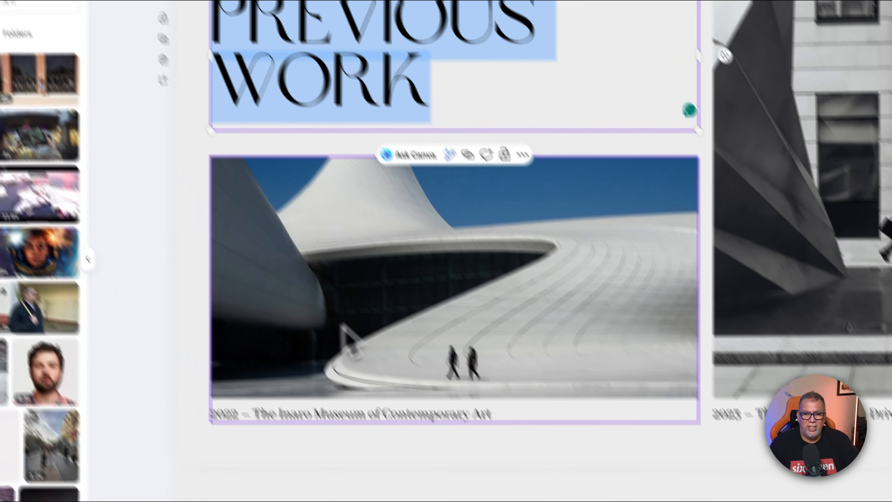
pyautogui.scroll(10, 392, 399)
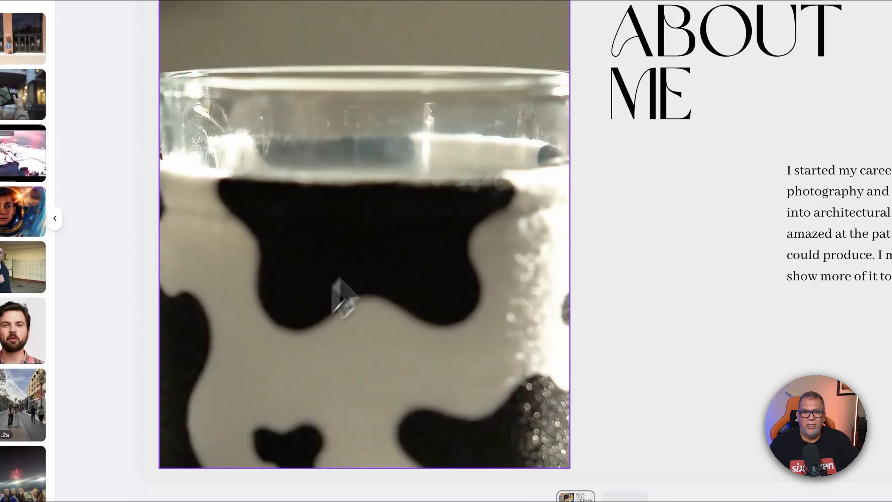
pyautogui.click(427, 177)
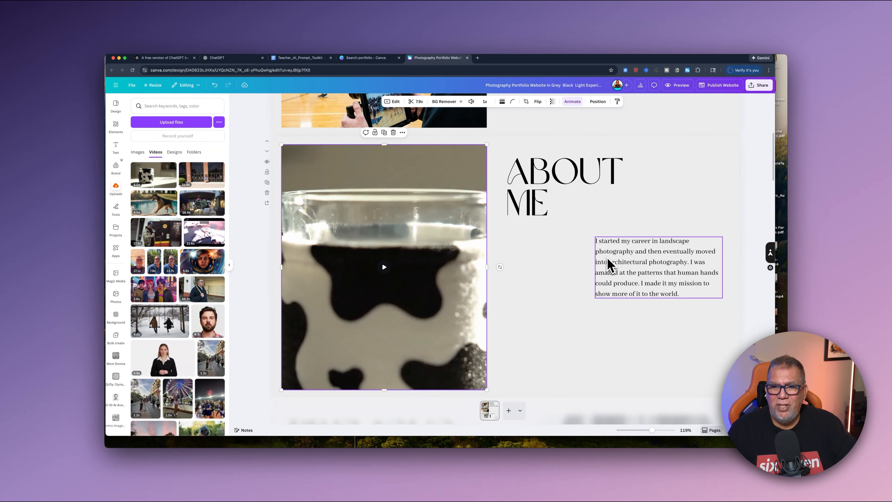
pyautogui.click(608, 258)
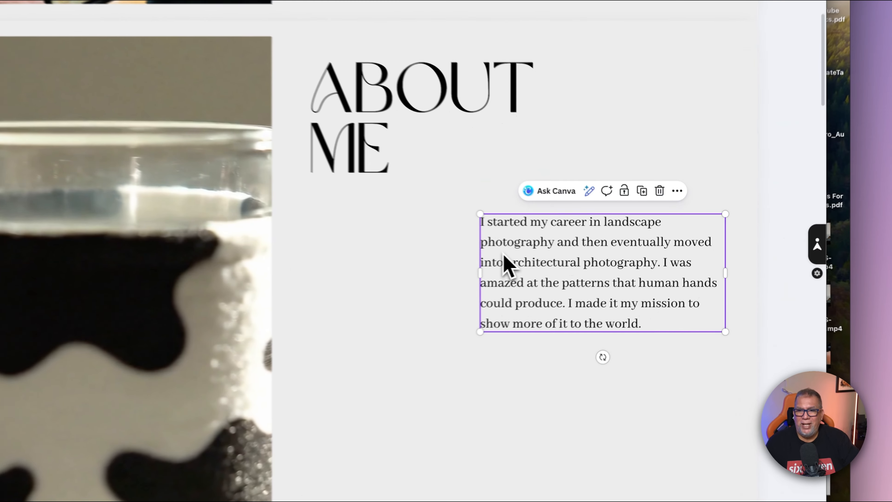
pyautogui.doubleClick(608, 258)
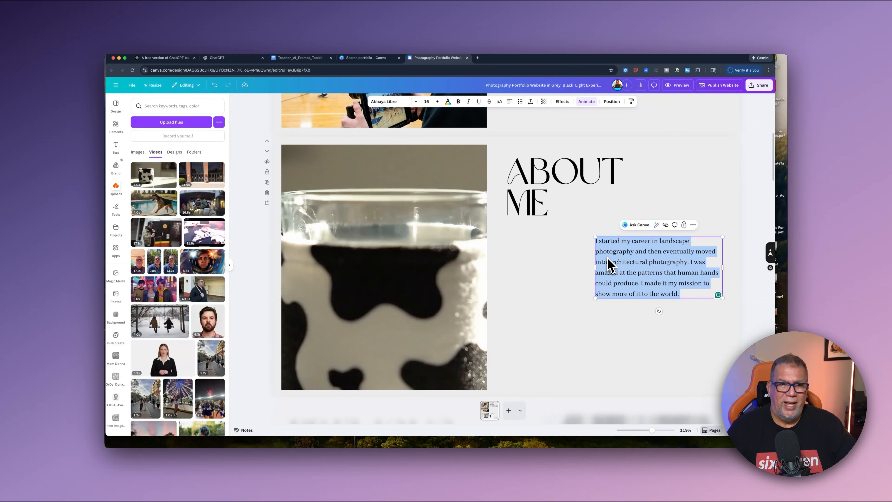
# Step: Delete the 'It's Not Even Spring' section and place the 49.3 s video beside the Croalstead Building text
pyautogui.scroll(-5, 532, 262)
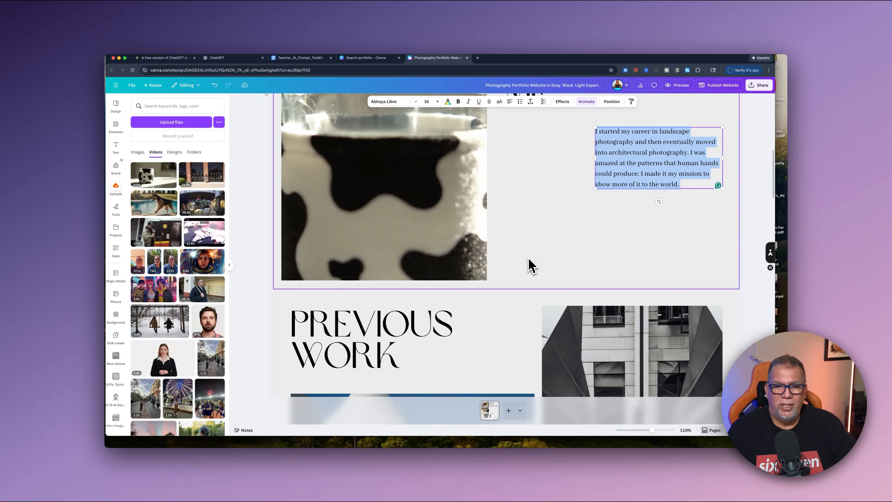
pyautogui.scroll(-5, 530, 264)
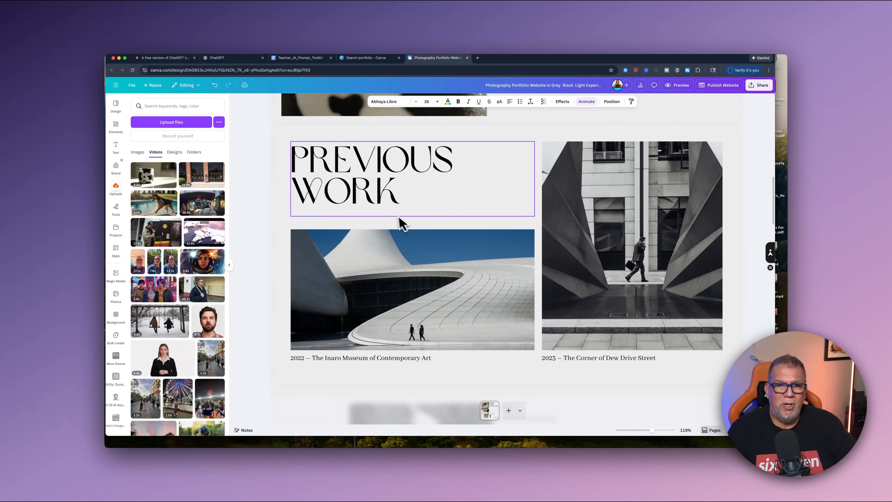
pyautogui.scroll(-10, 409, 244)
pyautogui.scroll(7, 411, 245)
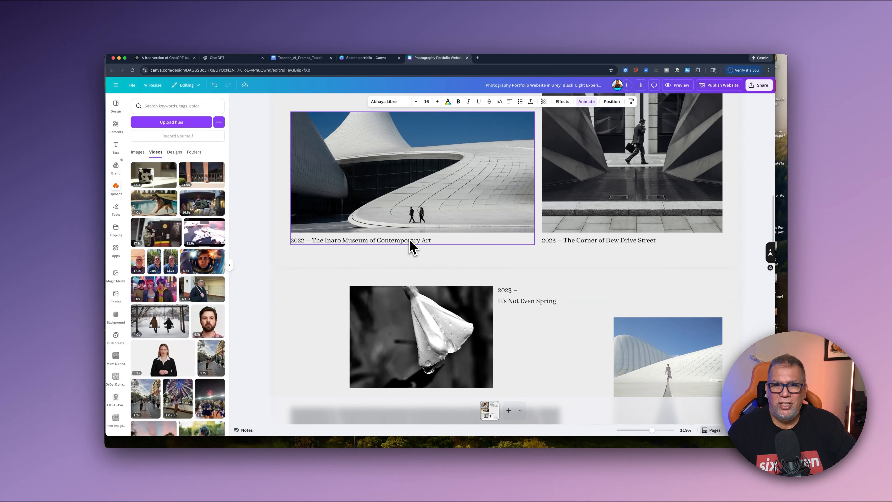
pyautogui.scroll(-3, 411, 246)
pyautogui.scroll(-2, 418, 242)
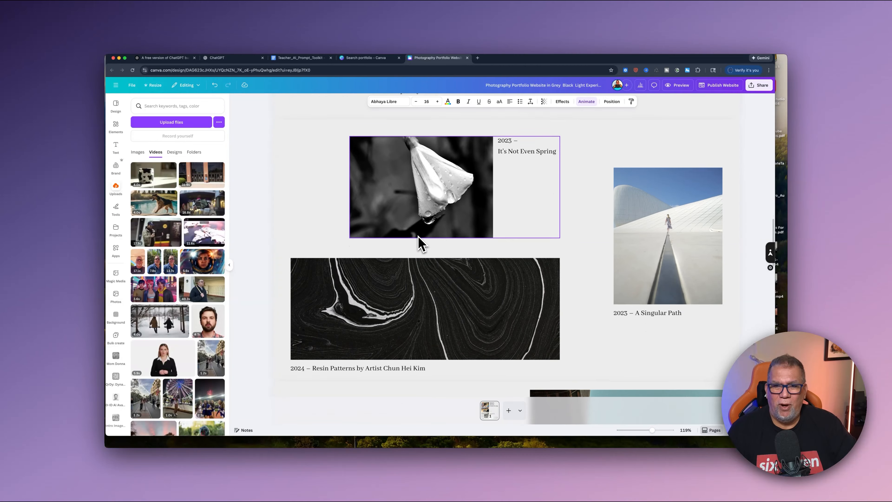
pyautogui.scroll(4, 420, 242)
pyautogui.scroll(-2, 418, 243)
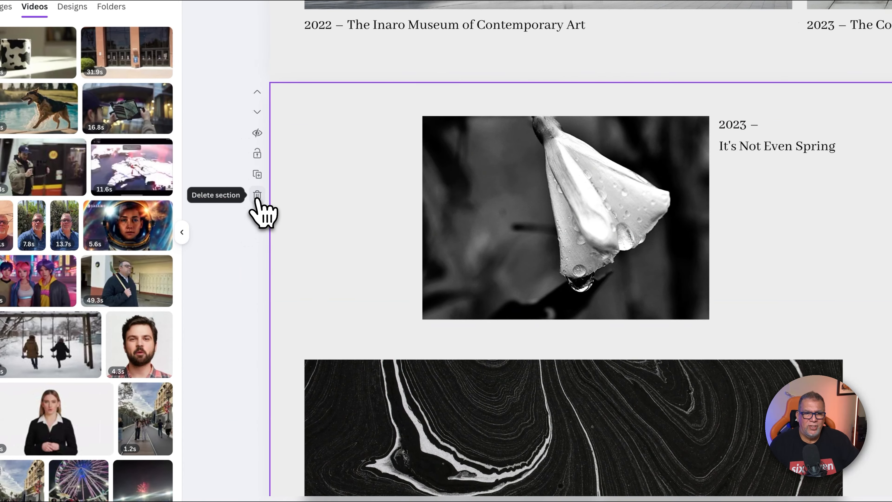
pyautogui.click(257, 196)
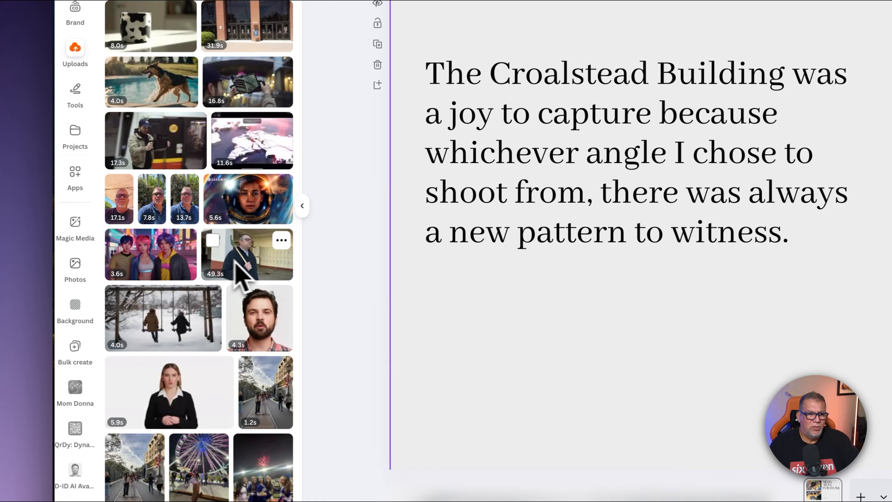
pyautogui.moveTo(234, 260); pyautogui.dragTo(551, 303)
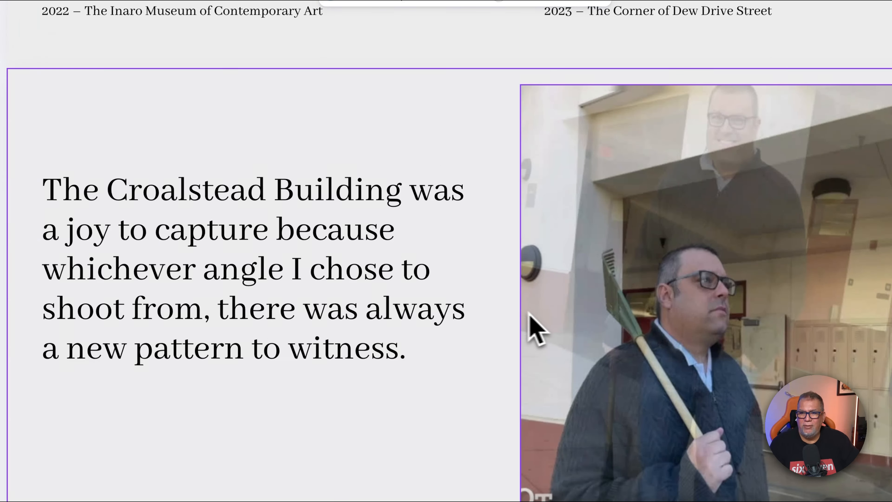
# Step: Switch off Play automatically for the 49.3 s Croalstead Building video
pyautogui.click(607, 317)
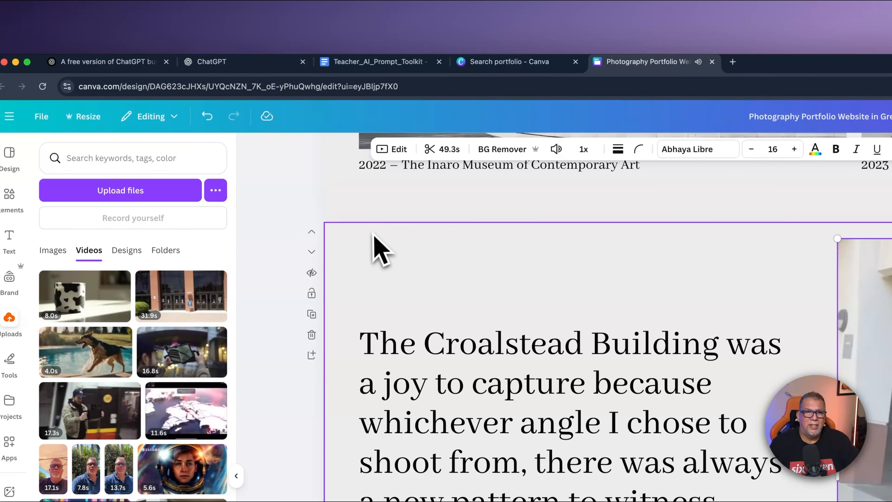
pyautogui.click(398, 156)
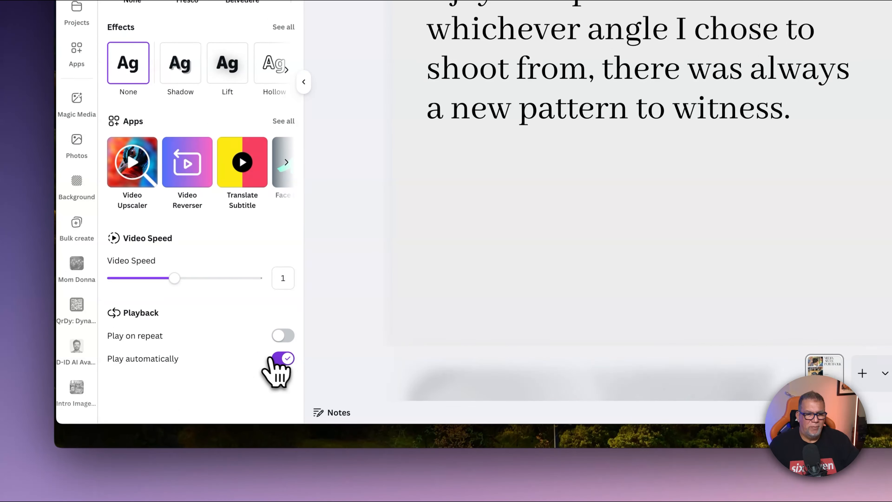
pyautogui.click(282, 397)
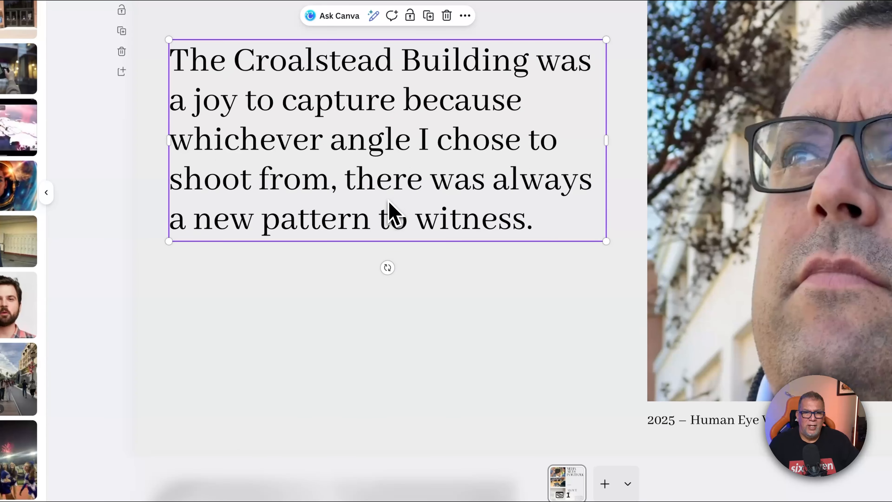
pyautogui.doubleClick(390, 202)
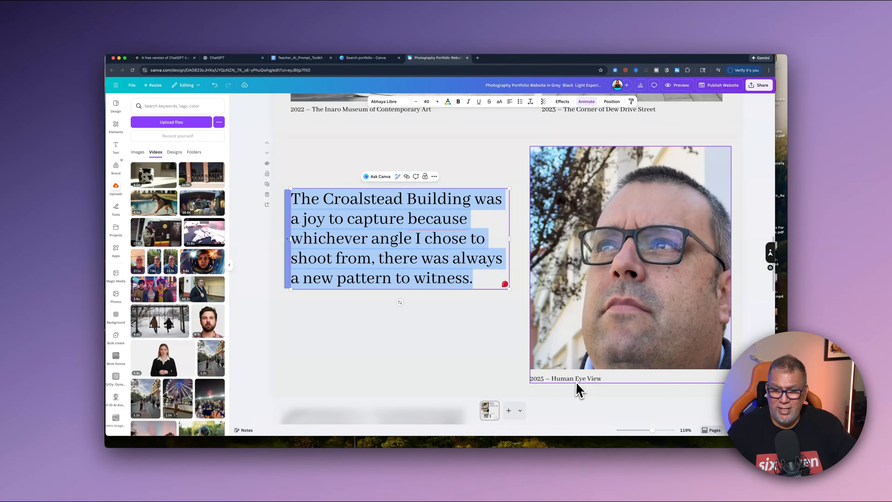
pyautogui.doubleClick(577, 382)
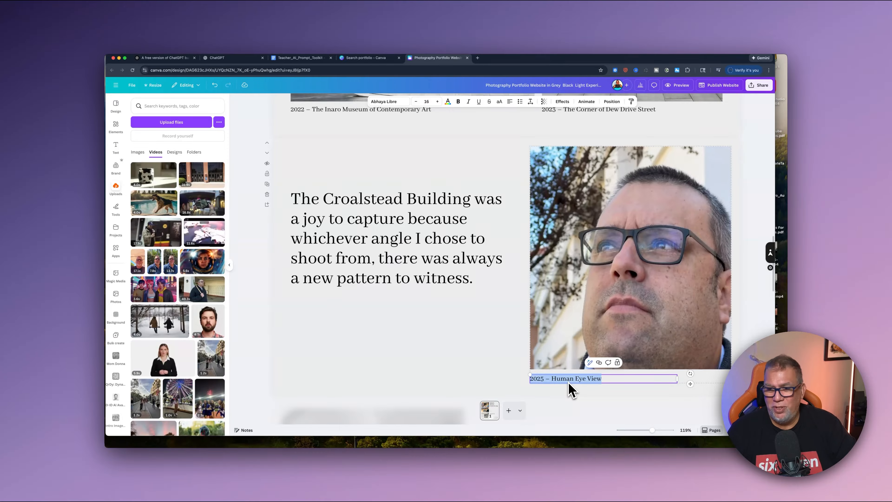
pyautogui.doubleClick(399, 236)
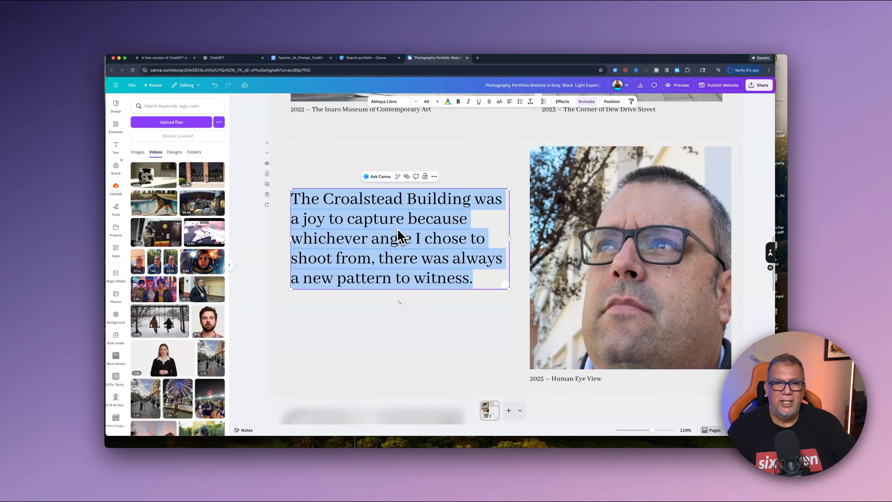
pyautogui.scroll(-15, 348, 288)
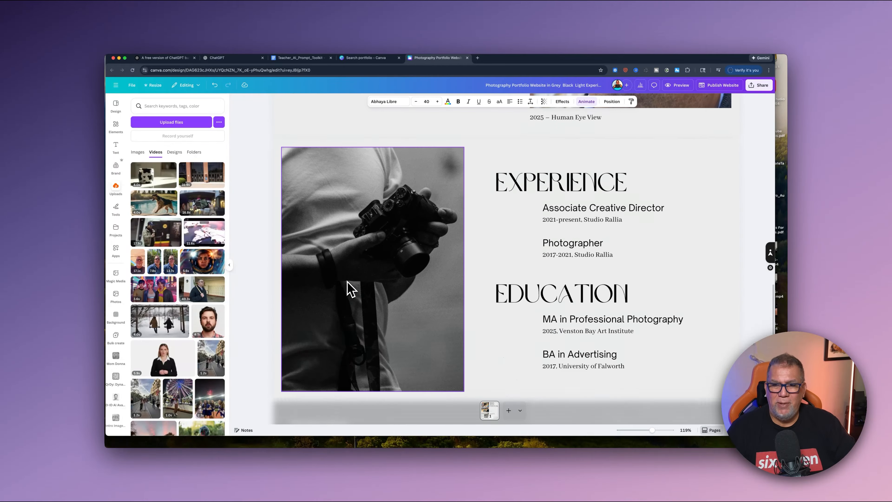
pyautogui.scroll(-4, 348, 288)
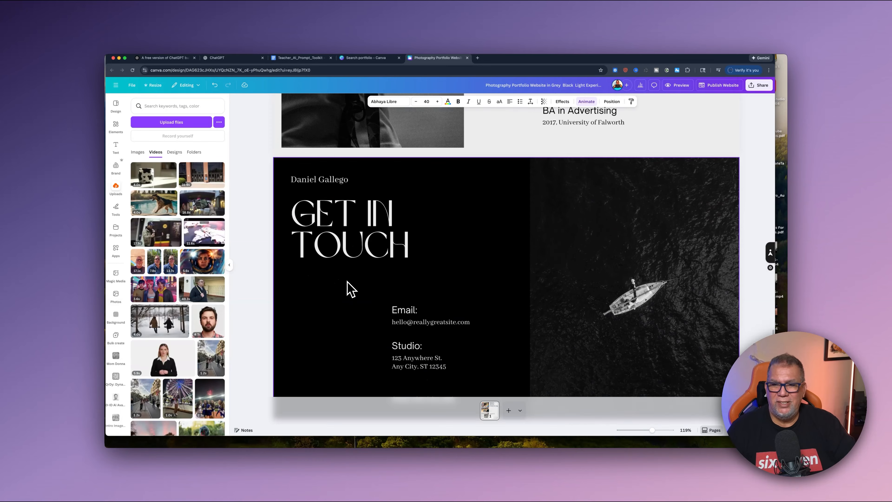
pyautogui.scroll(8, 347, 288)
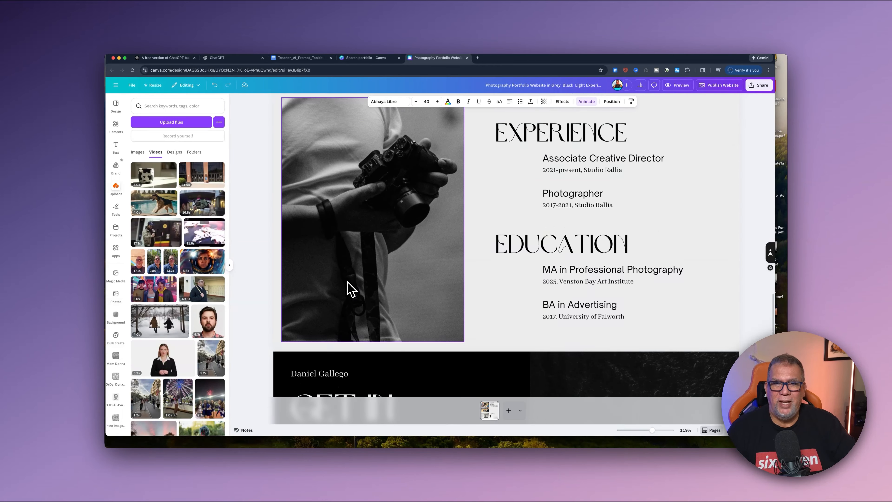
pyautogui.scroll(-8, 348, 288)
pyautogui.scroll(15, 348, 288)
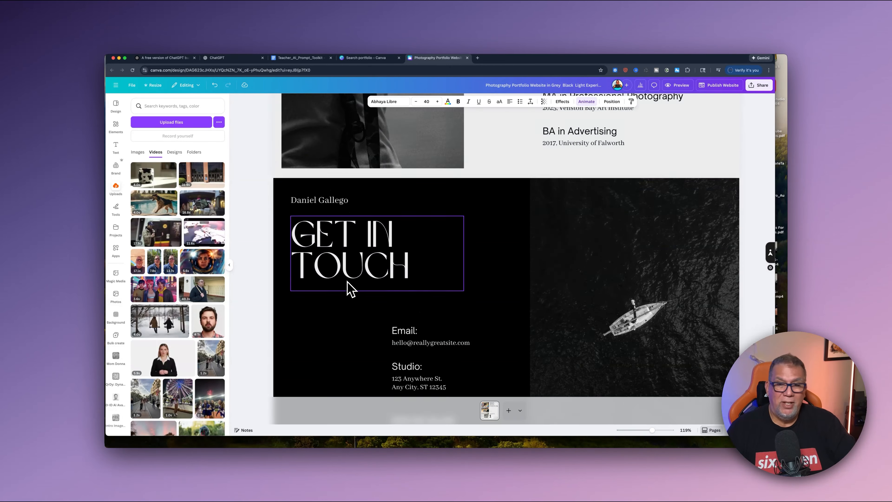
pyautogui.scroll(10, 347, 288)
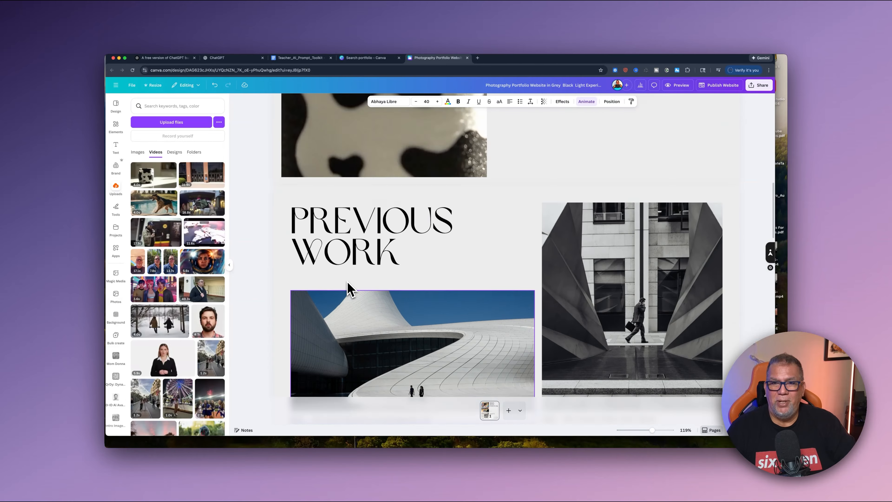
pyautogui.scroll(-2, 348, 288)
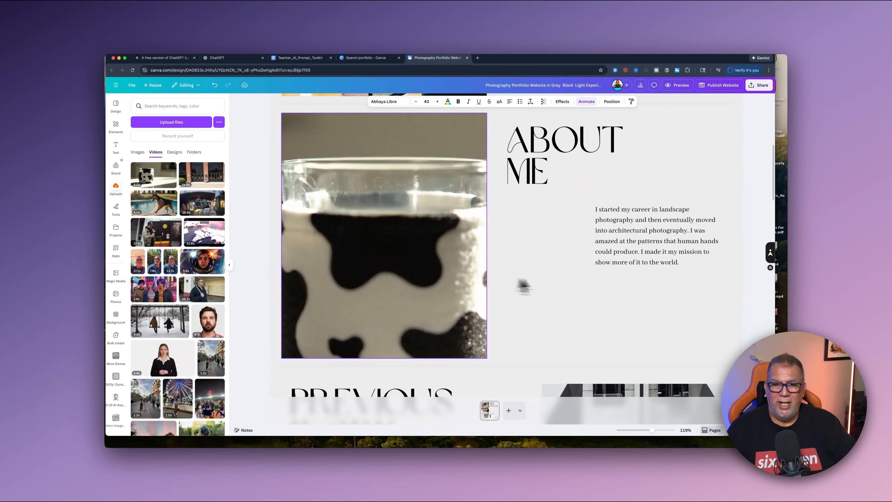
pyautogui.click(566, 289)
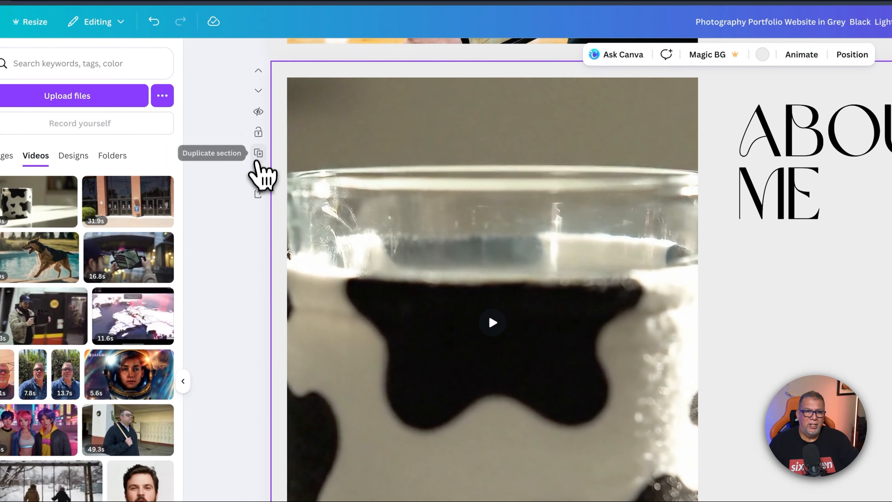
pyautogui.click(257, 161)
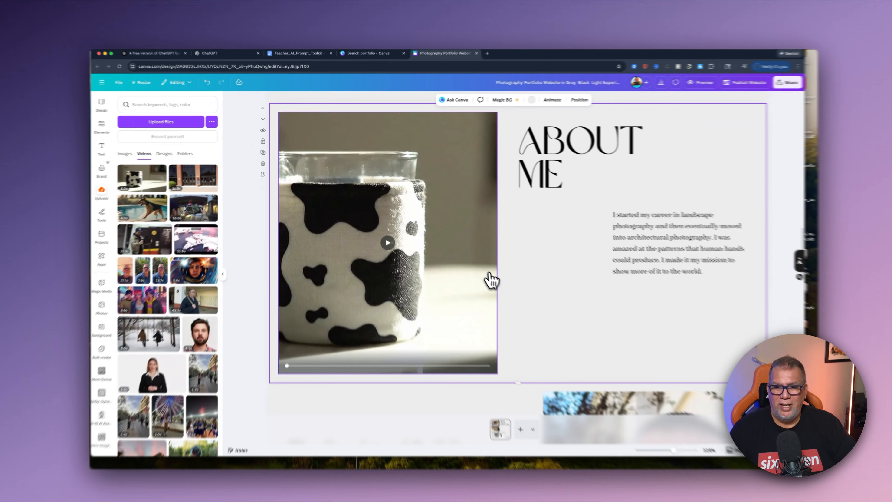
pyautogui.scroll(-3, 683, 443)
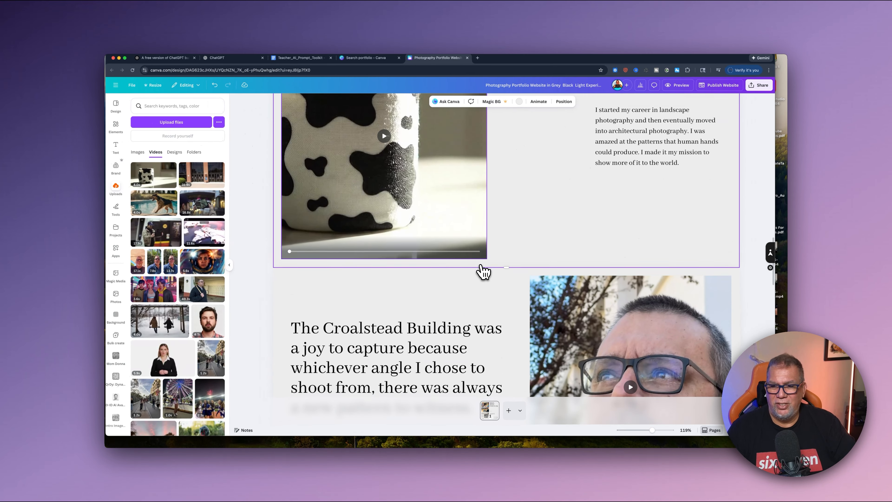
pyautogui.scroll(-5, 482, 271)
pyautogui.scroll(15, 482, 271)
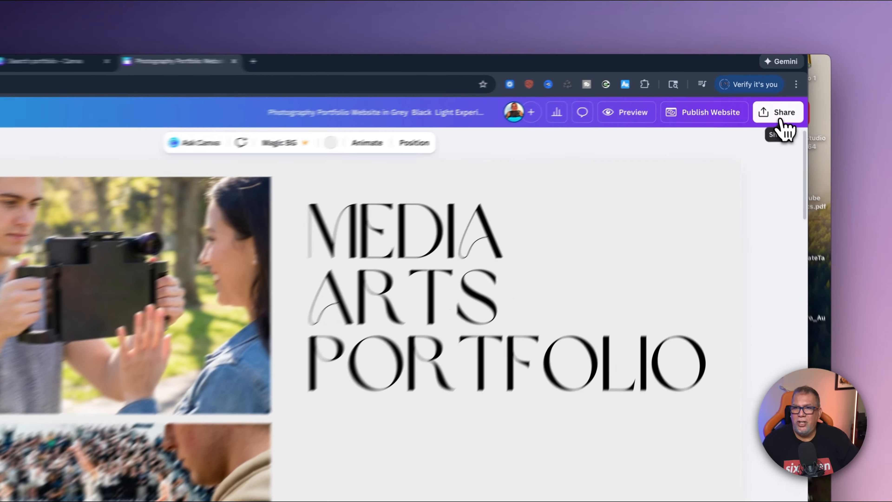
# Step: Set sharing access to 'Anyone with the link' with Can edit permission
pyautogui.click(757, 86)
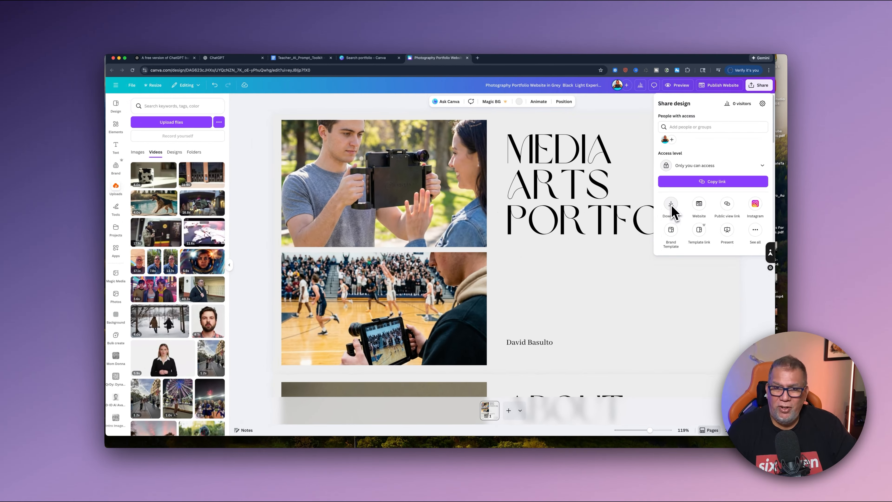
pyautogui.click(761, 165)
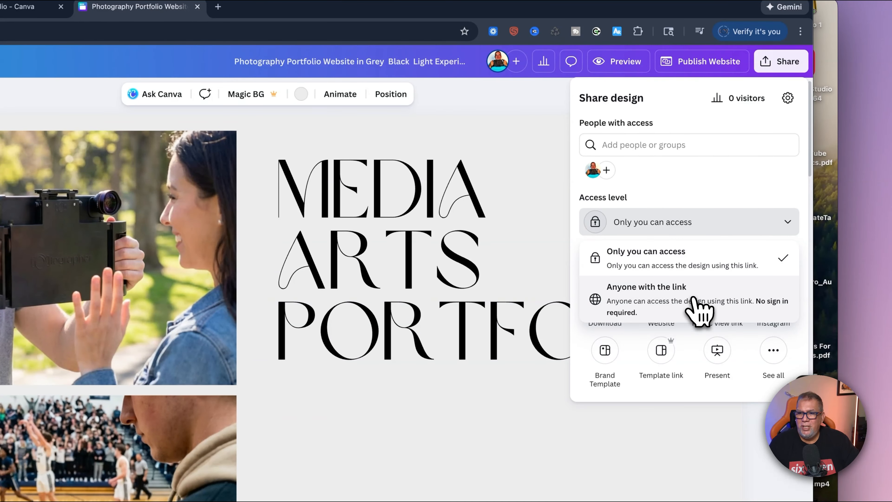
pyautogui.click(714, 205)
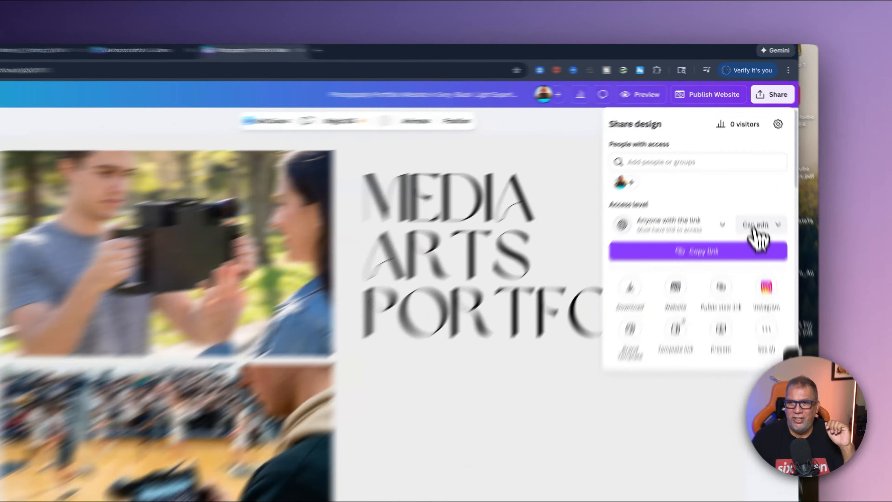
pyautogui.click(750, 171)
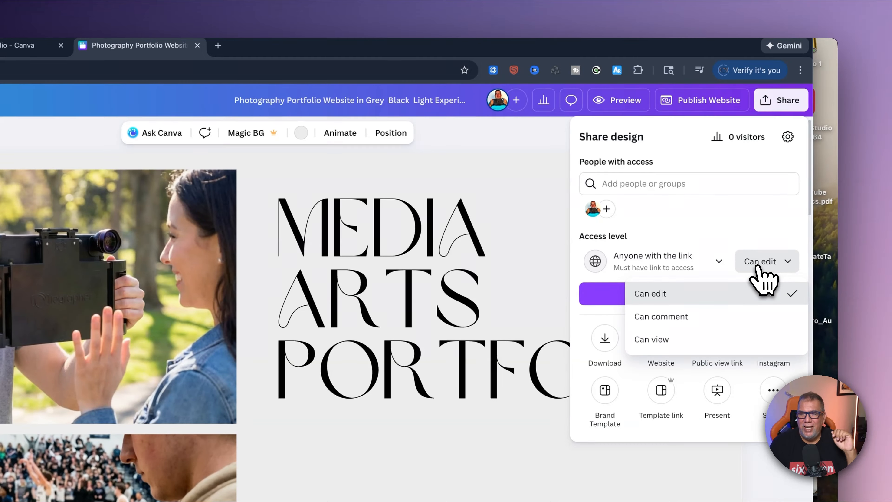
pyautogui.click(712, 242)
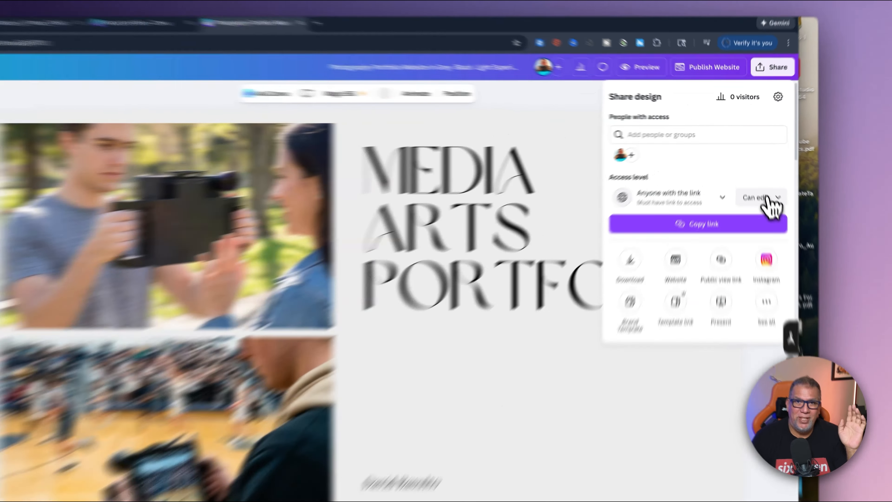
pyautogui.click(755, 166)
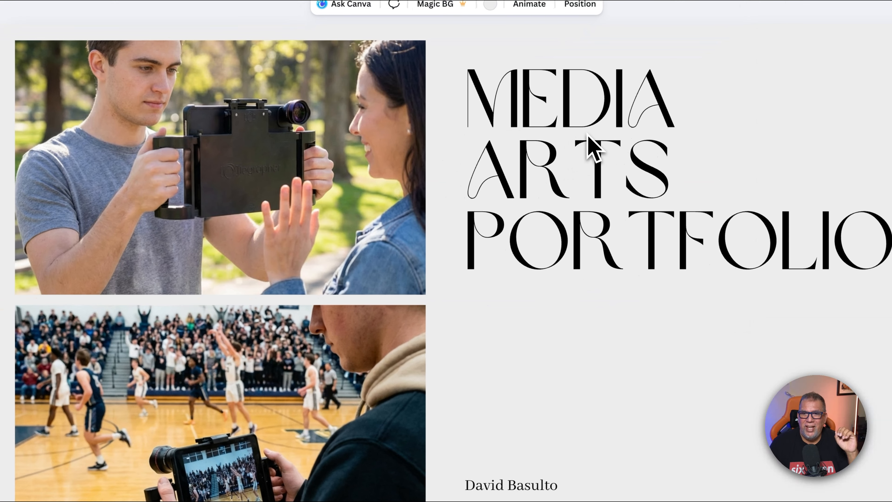
pyautogui.click(588, 138)
pyautogui.moveTo(588, 138); pyautogui.dragTo(334, 275)
pyautogui.moveTo(482, 459); pyautogui.dragTo(700, 206)
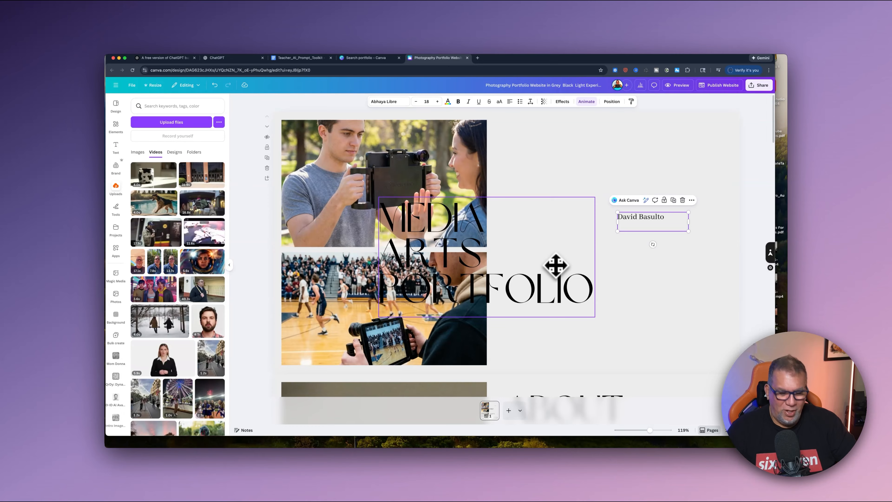
pyautogui.press('super+z')
pyautogui.press('super+z')
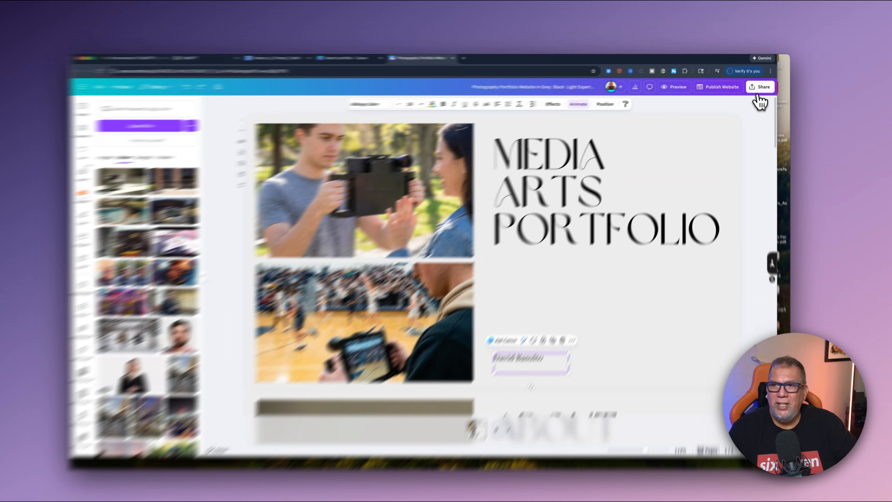
pyautogui.click(759, 86)
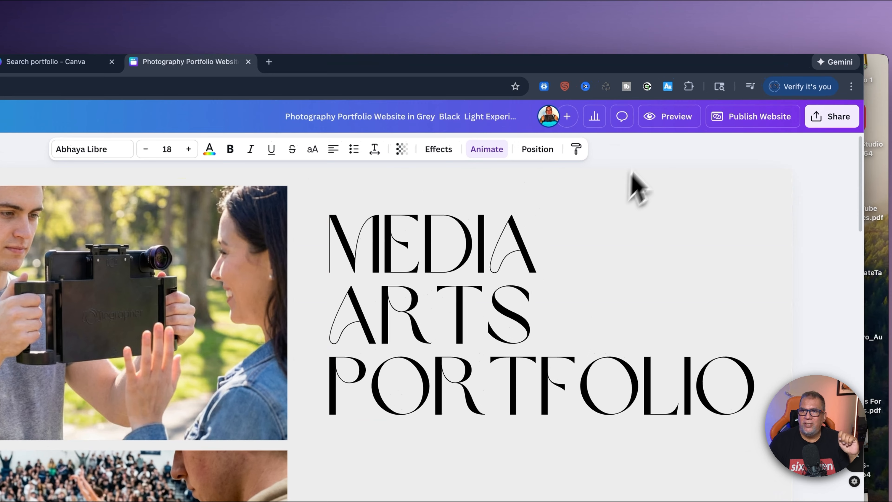
# Step: Open the website preview and scroll through the MEDIA ARTS PORTFOLIO site
pyautogui.click(661, 122)
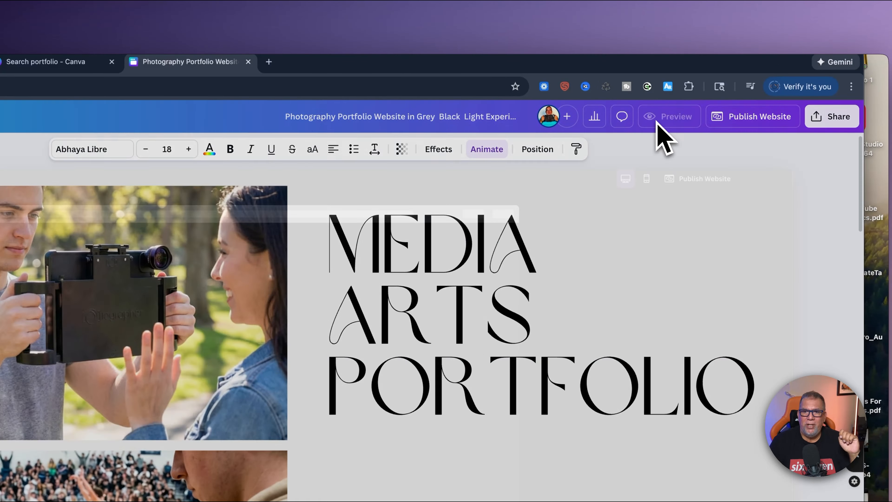
pyautogui.scroll(-5, 286, 408)
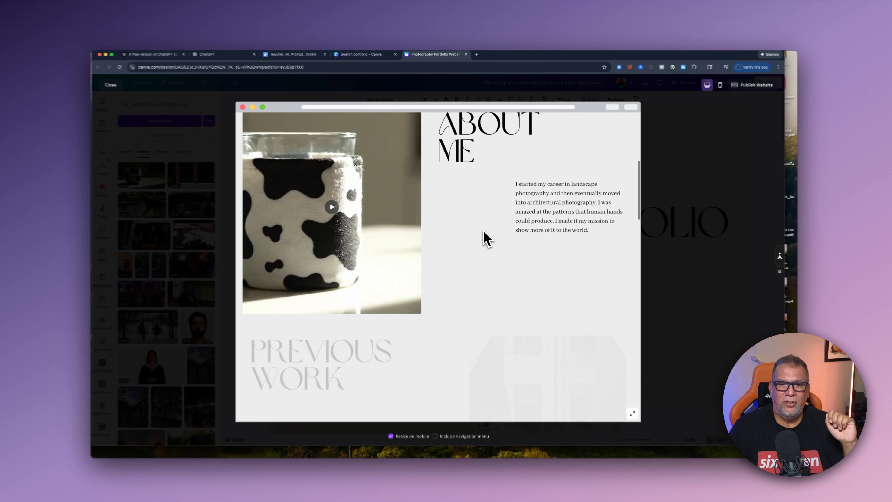
pyautogui.scroll(-5, 483, 234)
pyautogui.scroll(10, 485, 234)
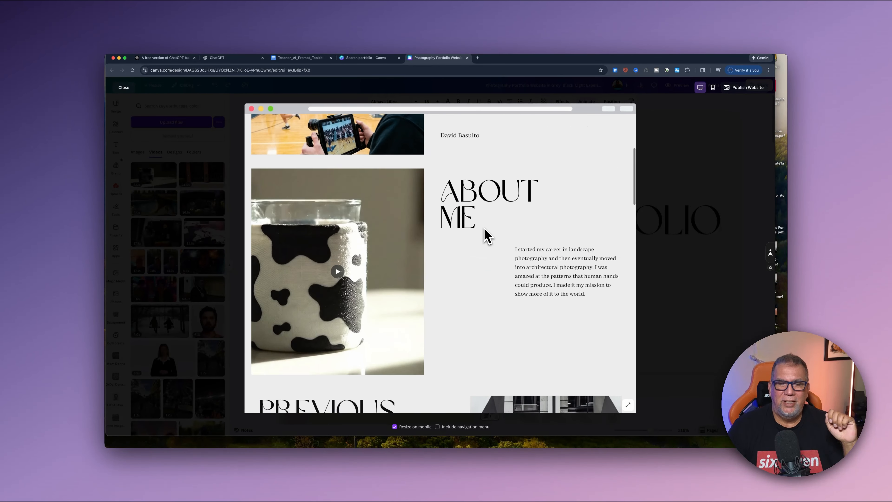
pyautogui.scroll(1, 484, 234)
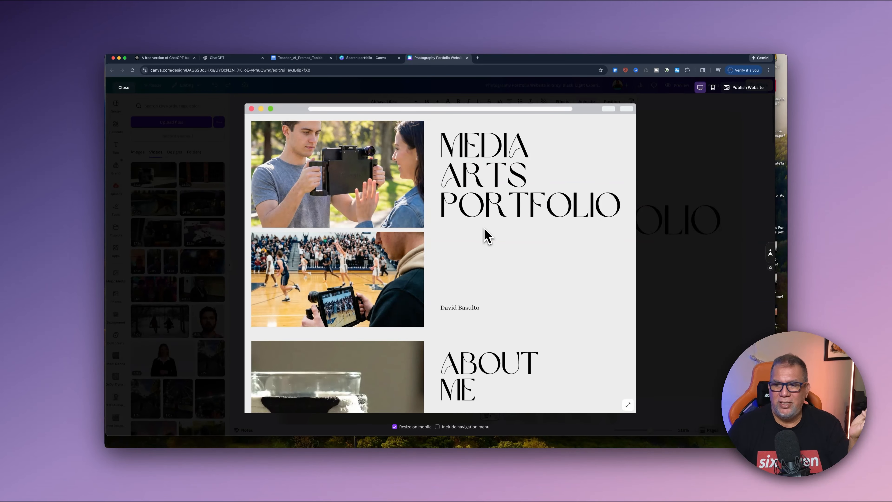
pyautogui.scroll(-8, 484, 233)
pyautogui.scroll(10, 483, 234)
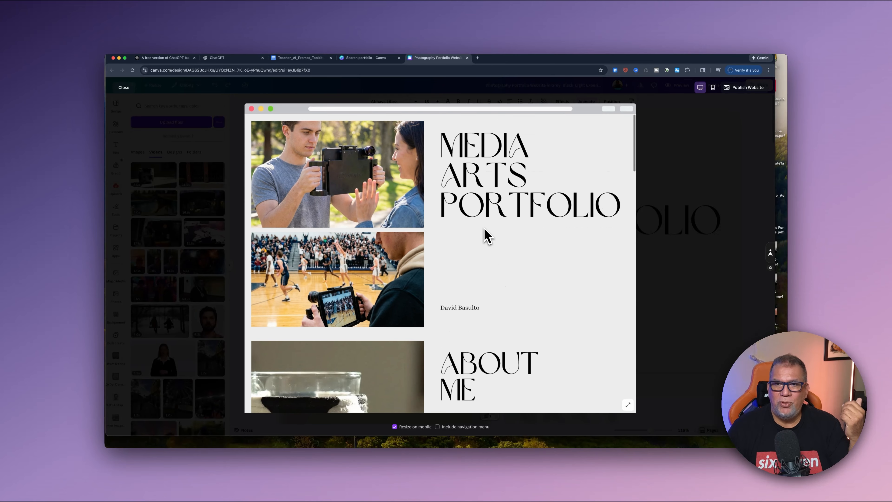